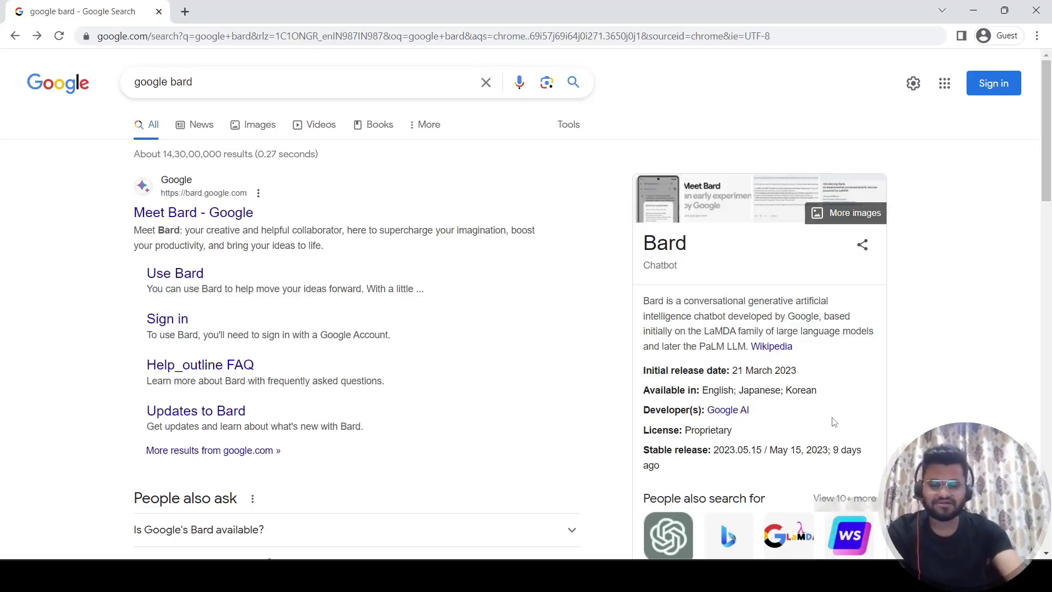
Open Bard from the results and sign in with the Google account e-mail and password, skipping recovery suggestions.
{"action": "left_click", "coordinate": [241, 213]}
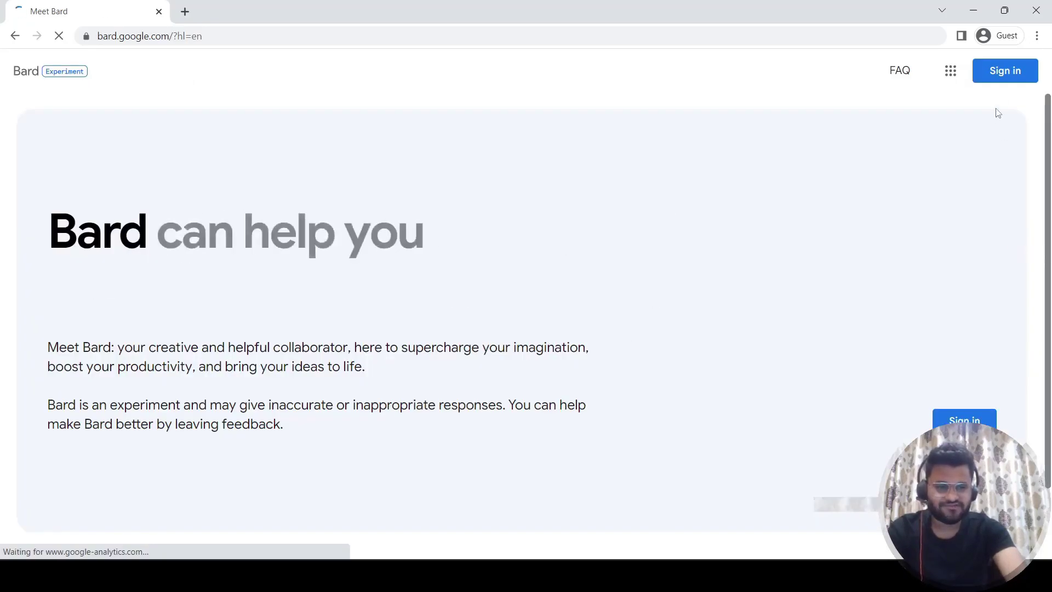
{"action": "left_click", "coordinate": [1011, 80]}
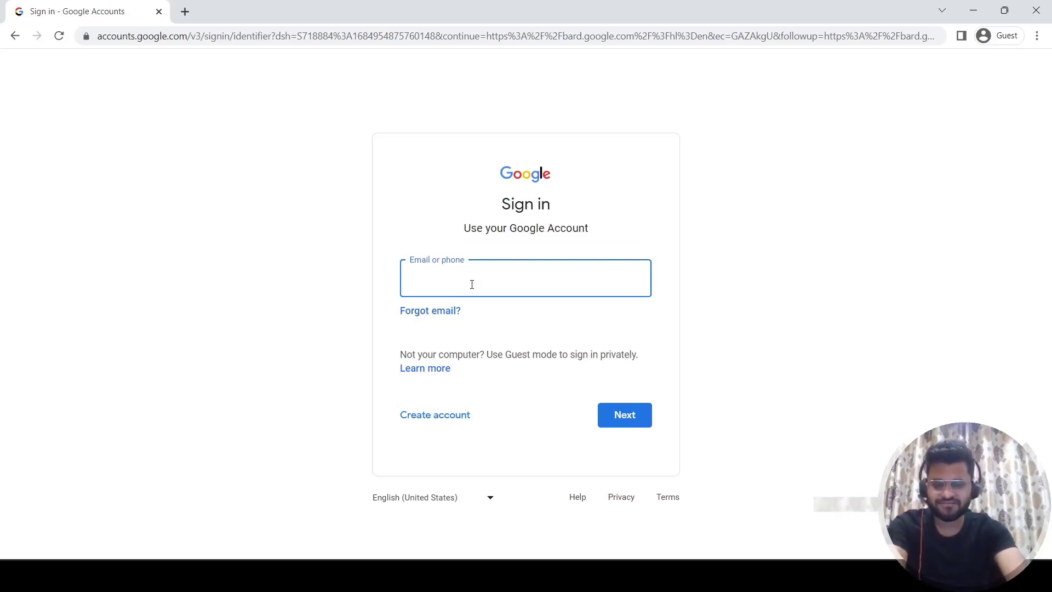
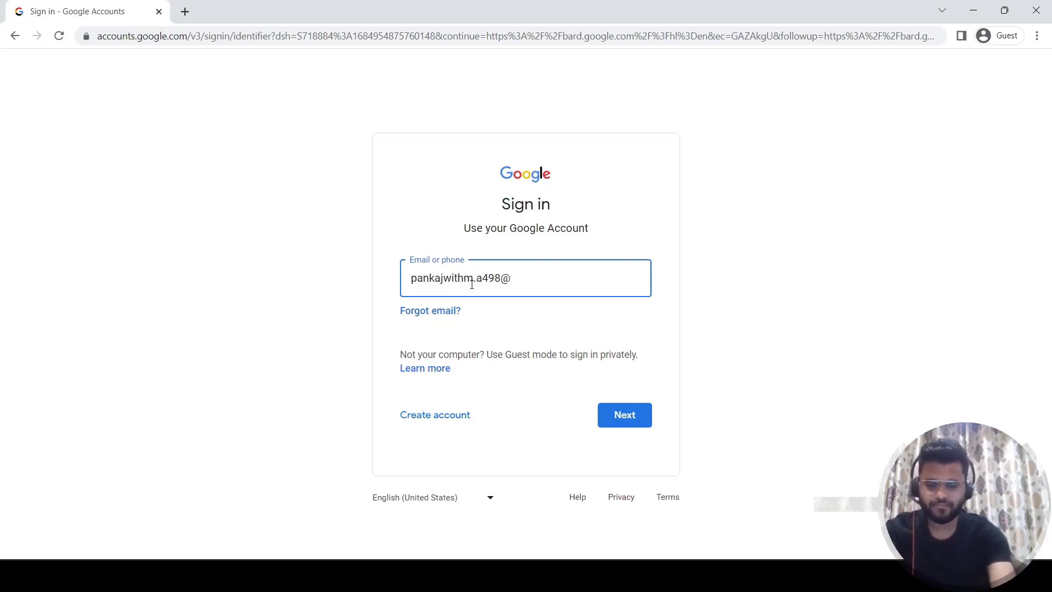
{"action": "key", "text": "Return"}
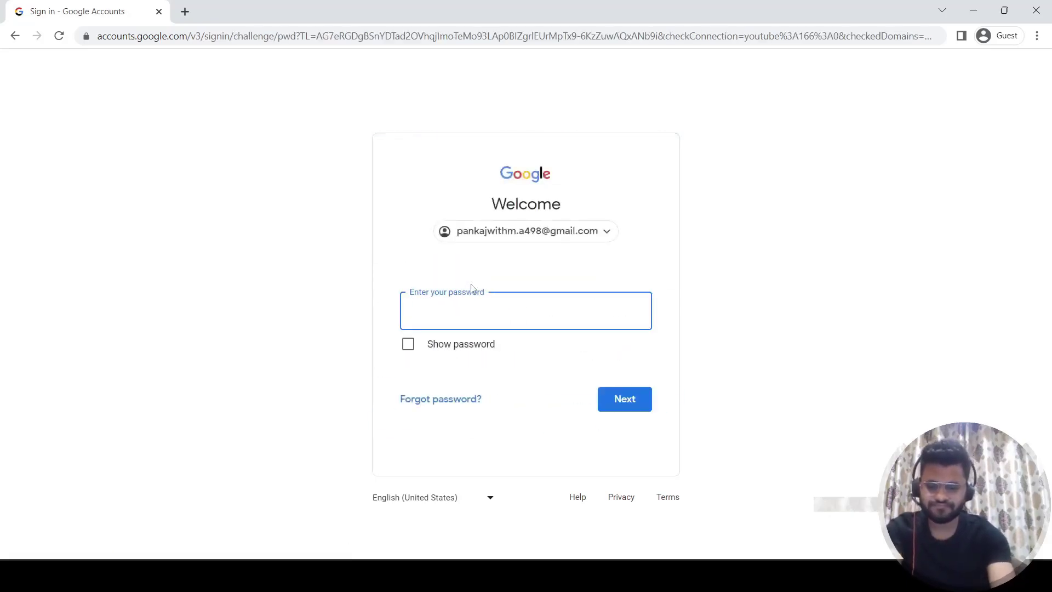
{"action": "type", "text": "•••••••••"}
{"action": "key", "text": "Return"}
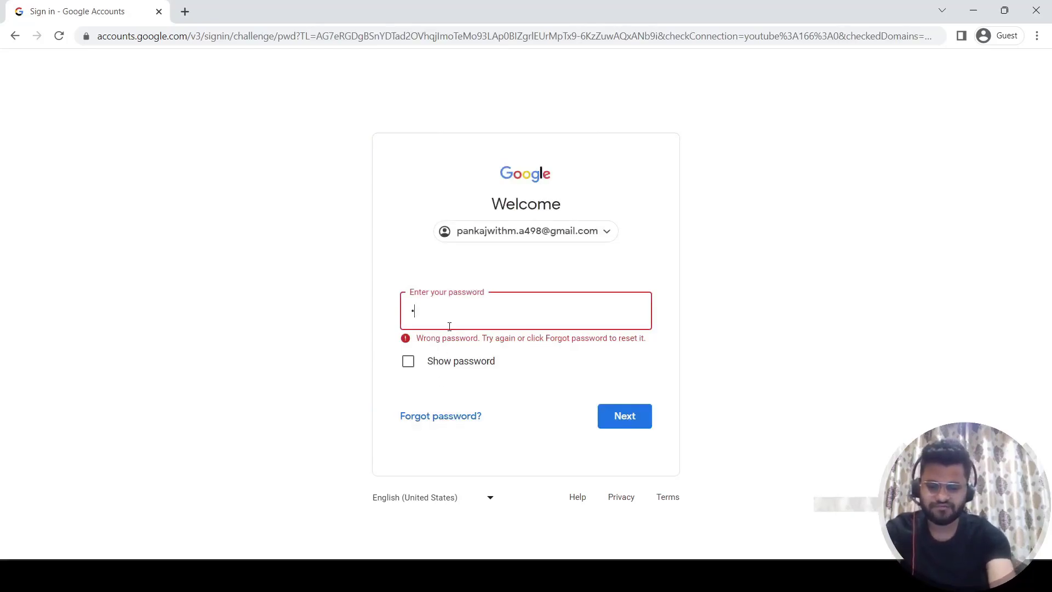
{"action": "type", "text": "•••••••"}
{"action": "key", "text": "Return"}
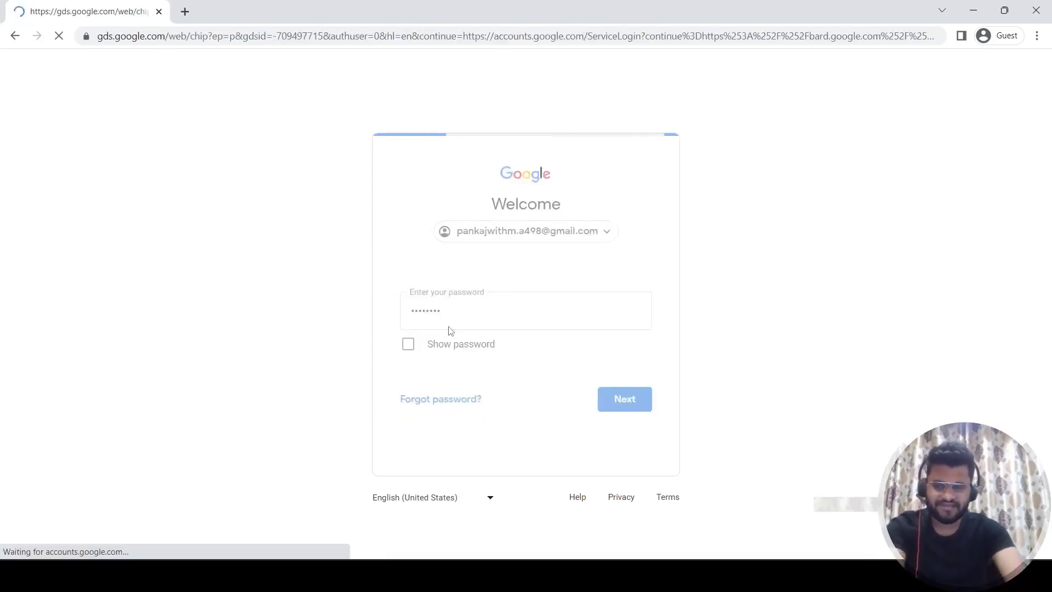
{"action": "left_click", "coordinate": [421, 443]}
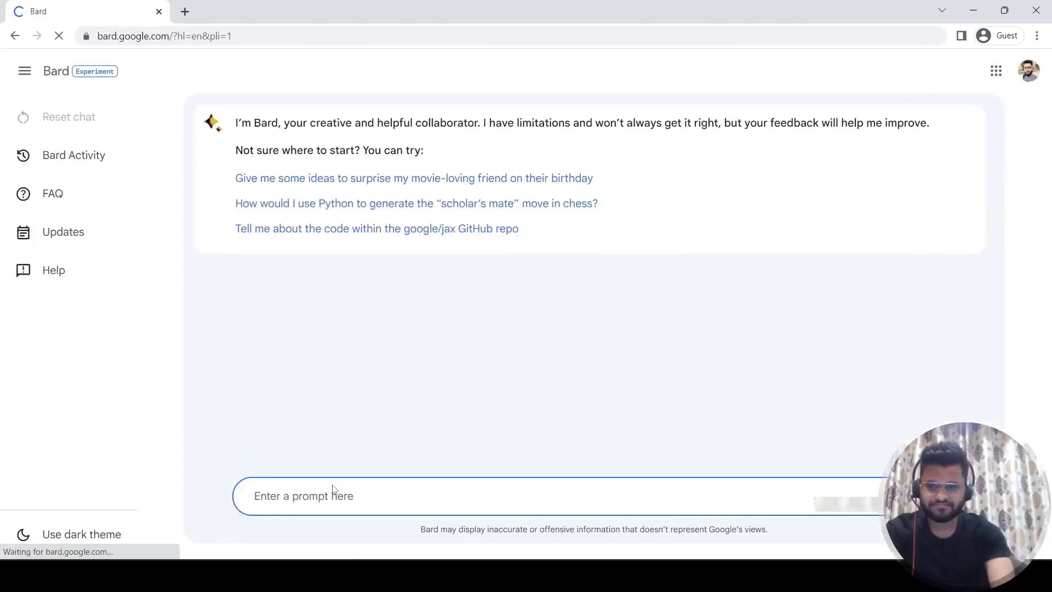
Send 'Hi' to Bard and get its reply 'Hi there! How can I help you today?'.
{"action": "type", "text": "Hi"}
{"action": "key", "text": "Return"}
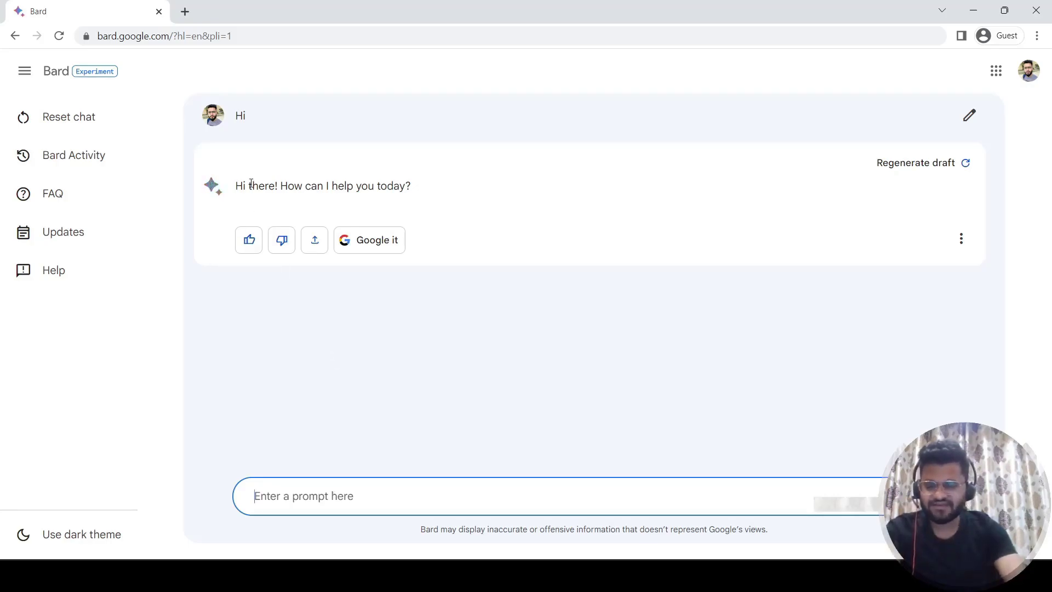
Open ChatGPT in a new tab through a 'chat' search and send it 'Hi'.
{"action": "left_click", "coordinate": [185, 13]}
{"action": "type", "text": "chat"}
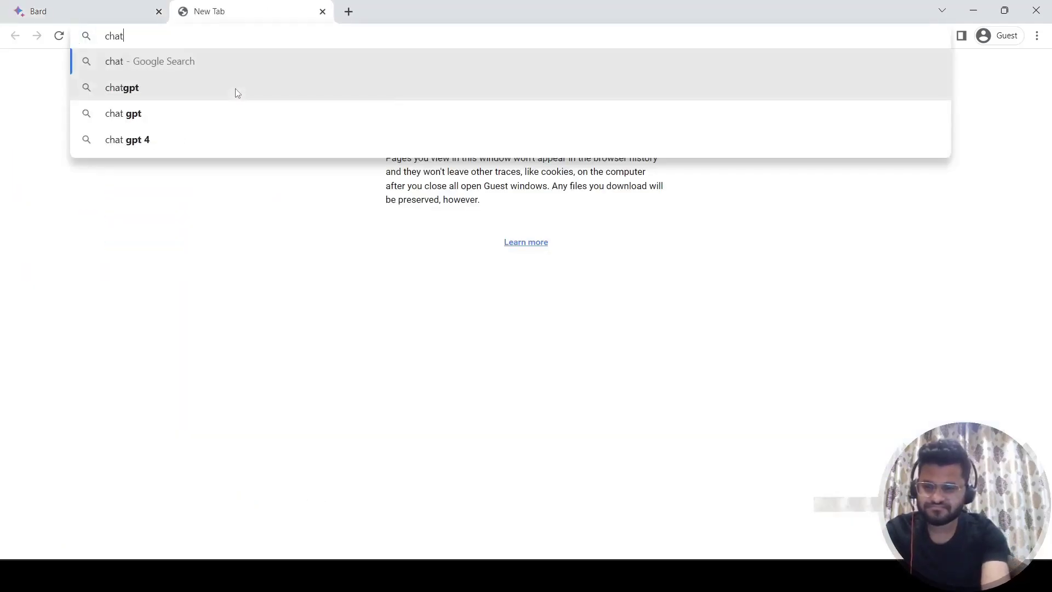
{"action": "left_click", "coordinate": [237, 93]}
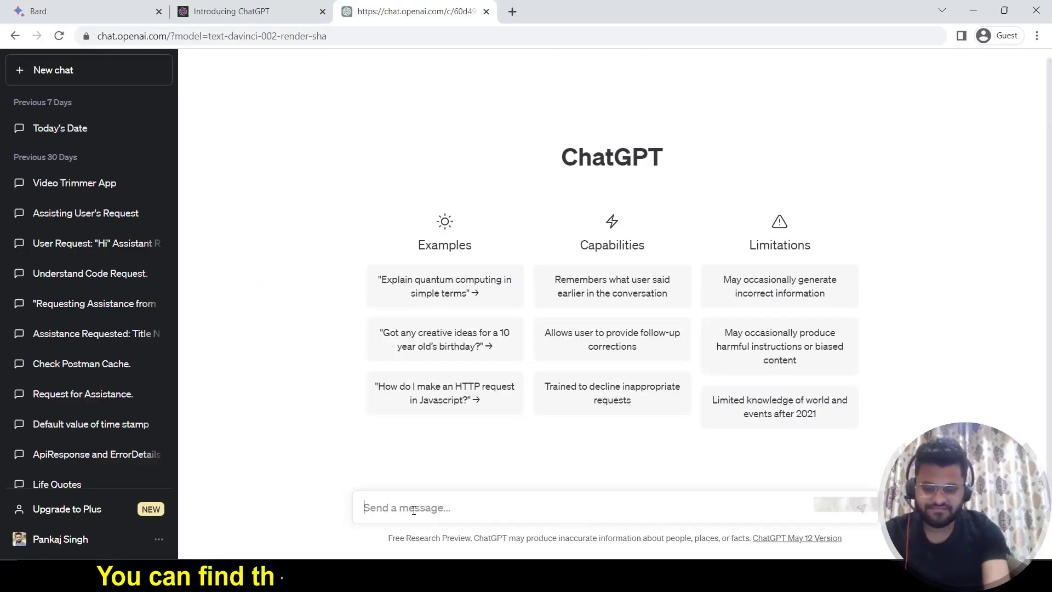
{"action": "type", "text": "Hi"}
{"action": "key", "text": "Return"}
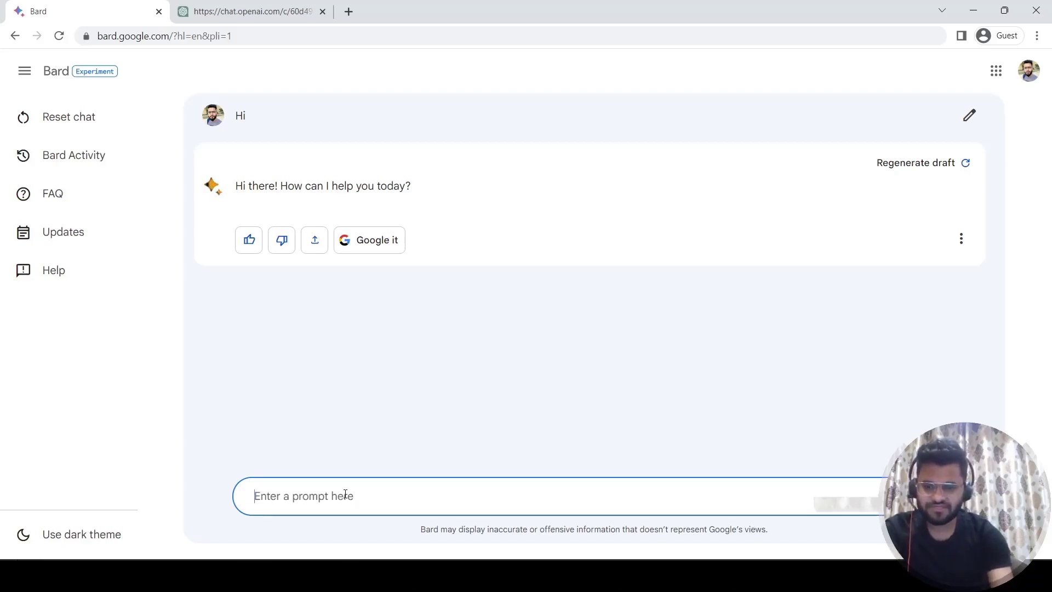
Ask Bard 'Who won the ipl 2023 eliminator match' and get the Mumbai Indians 81-run answer.
{"action": "type", "text": "W"}
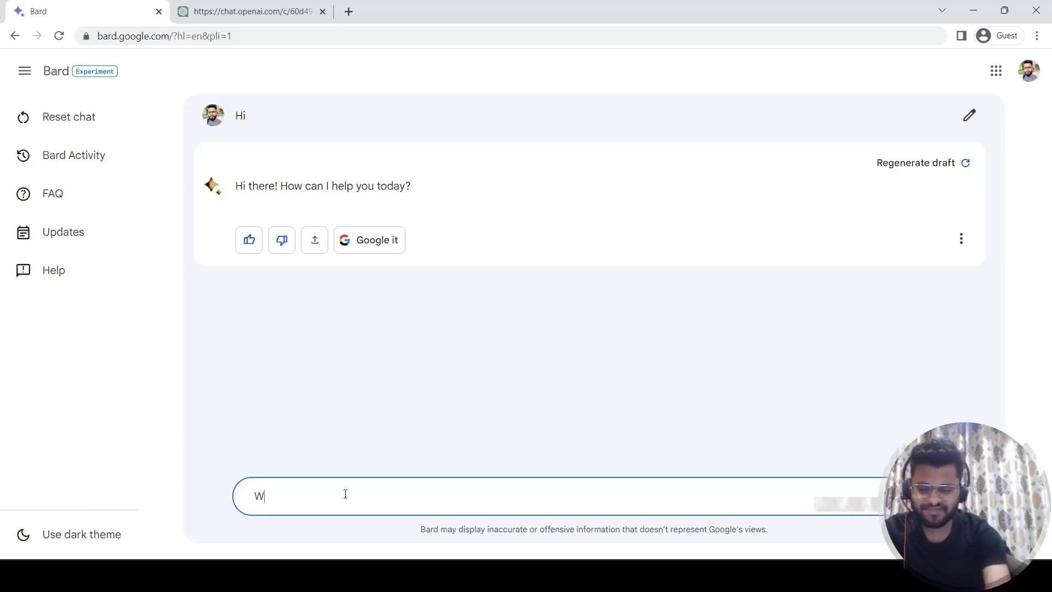
{"action": "type", "text": "ho won th"}
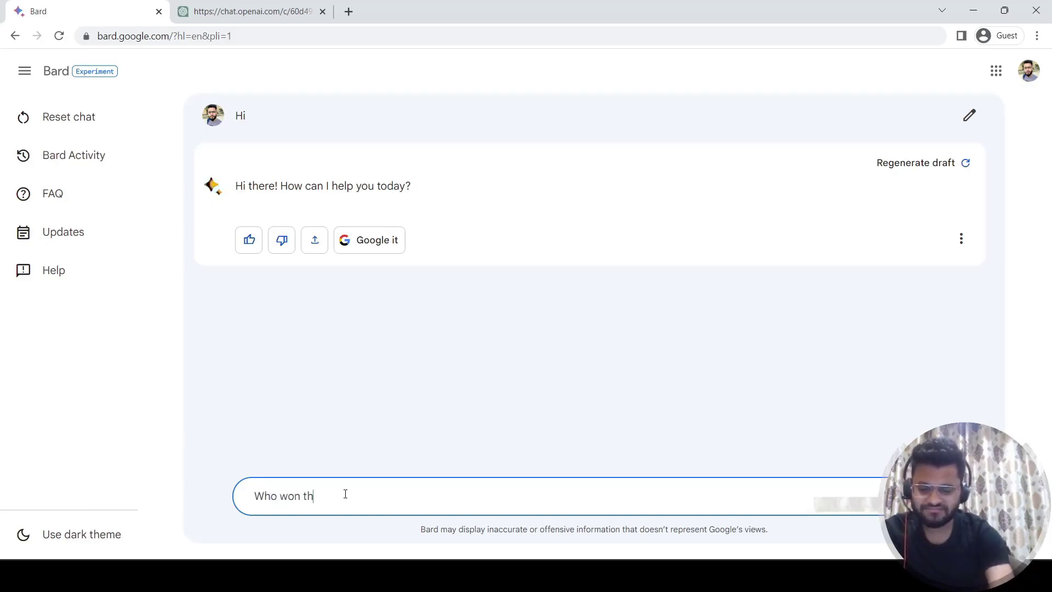
{"action": "type", "text": "e ipl 20"}
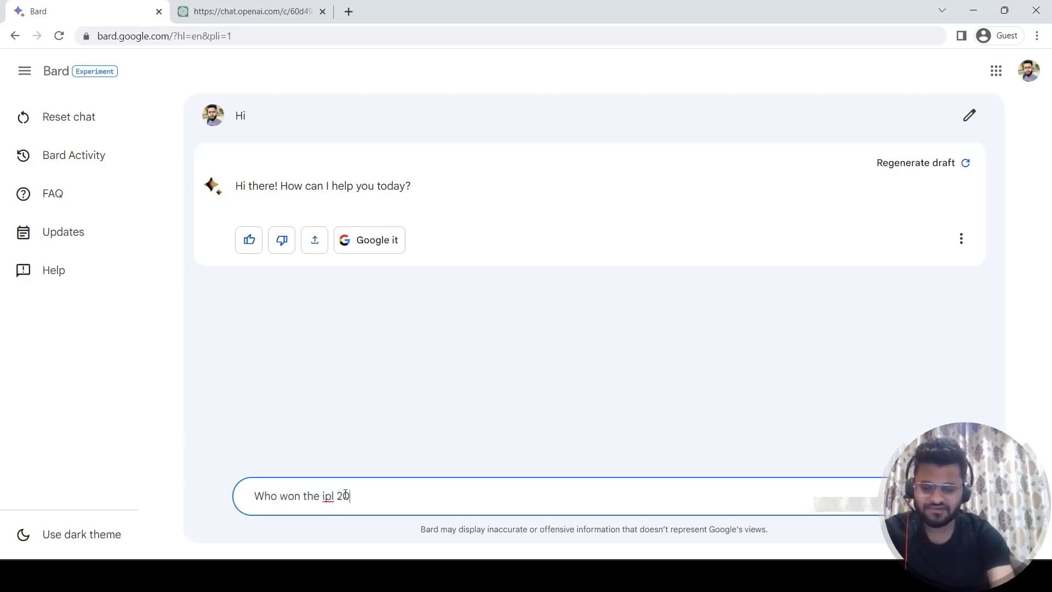
{"action": "type", "text": "23 el"}
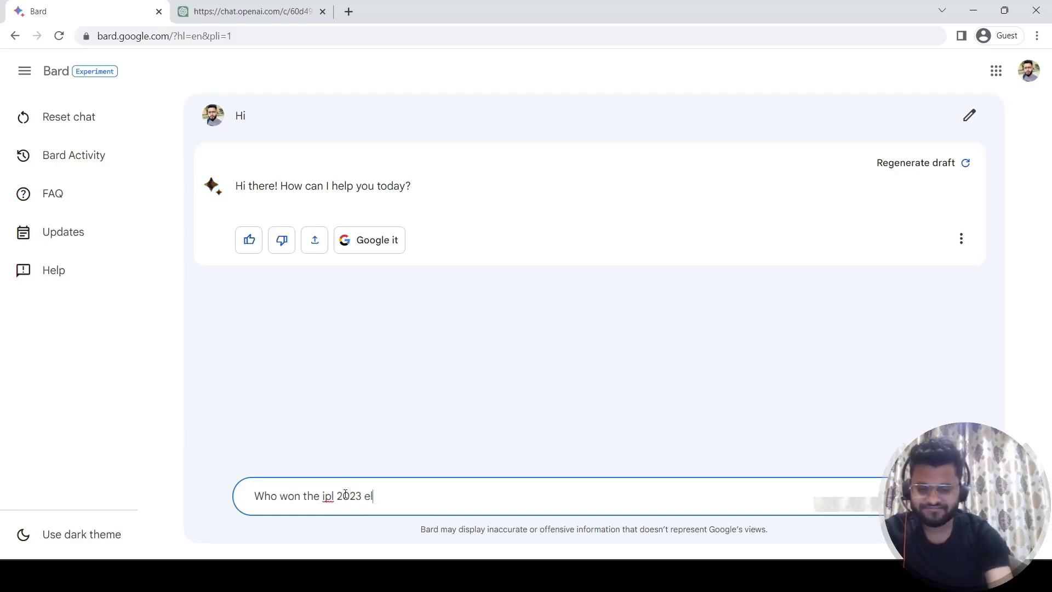
{"action": "type", "text": "imin"}
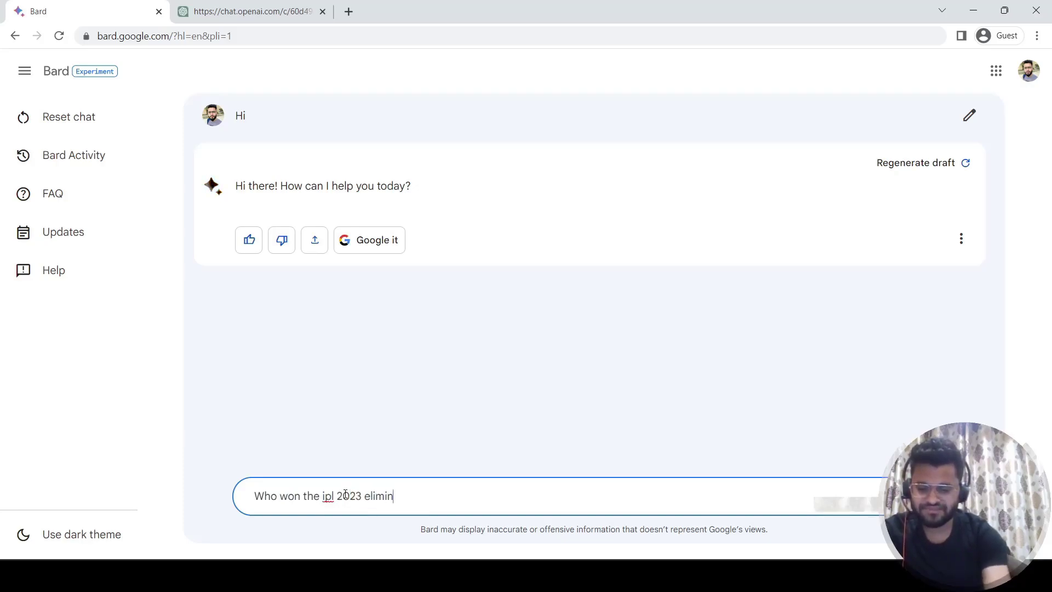
{"action": "type", "text": "ator match"}
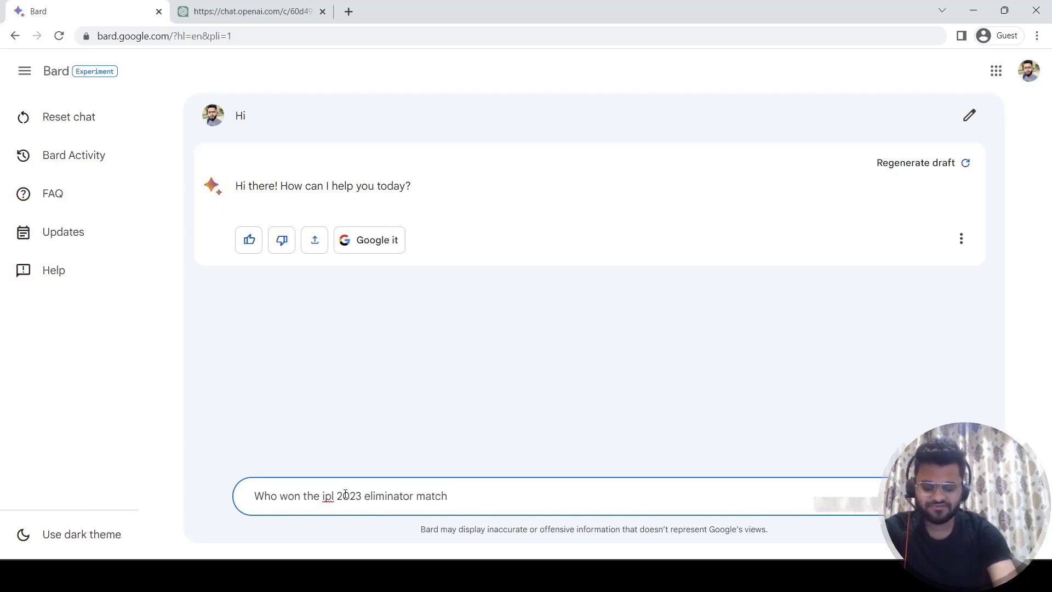
{"action": "key", "text": "Return"}
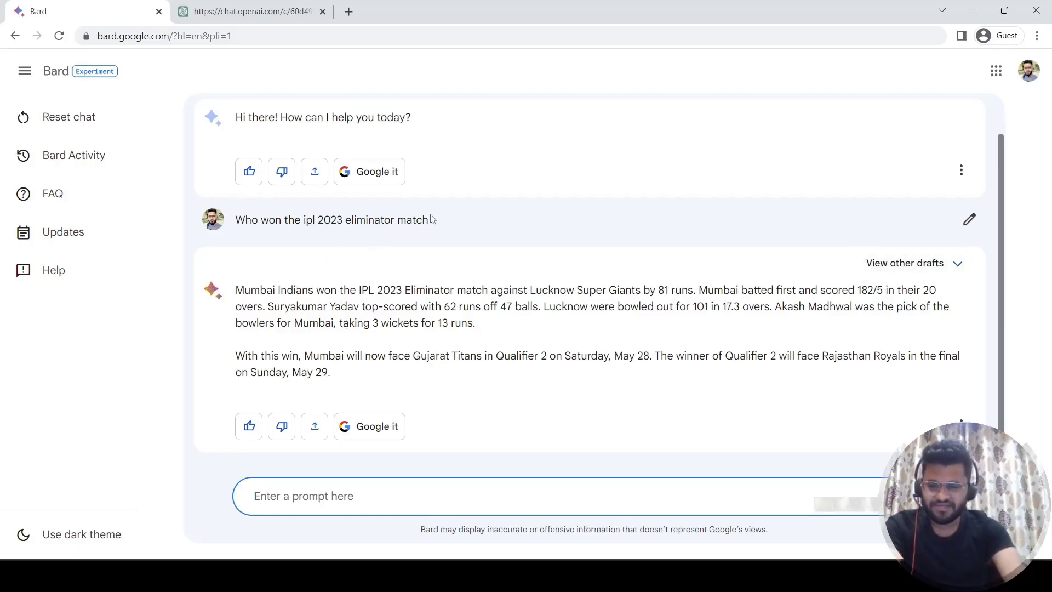
Paste the eliminator question into ChatGPT, which declines citing its September 2021 cutoff, then return to Bard.
{"action": "left_click_drag", "start_coordinate": [458, 225], "coordinate": [240, 224]}
{"action": "key", "text": "ctrl+c"}
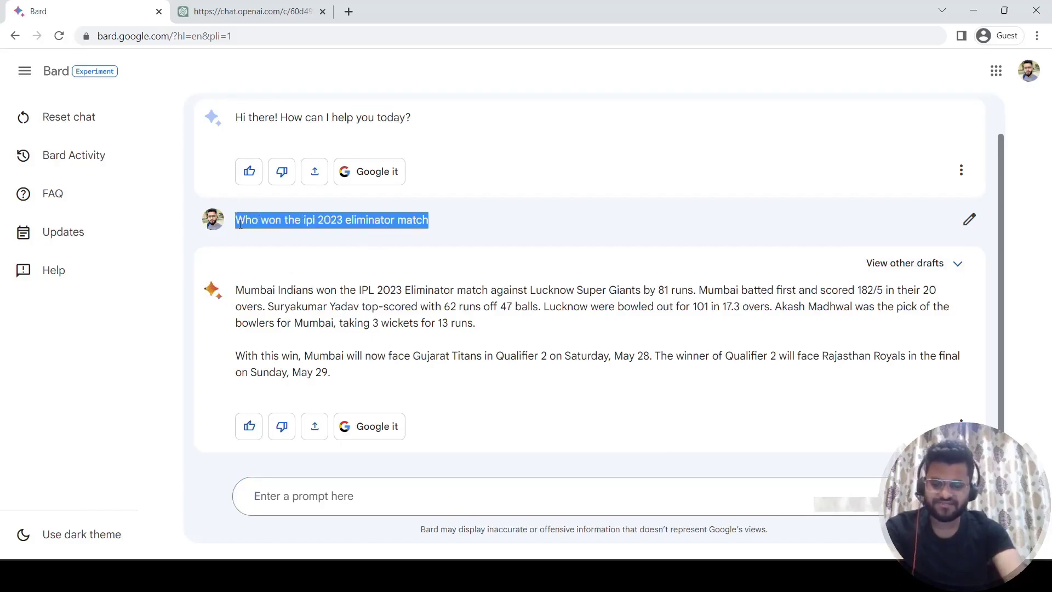
{"action": "key", "text": "ctrl+Tab"}
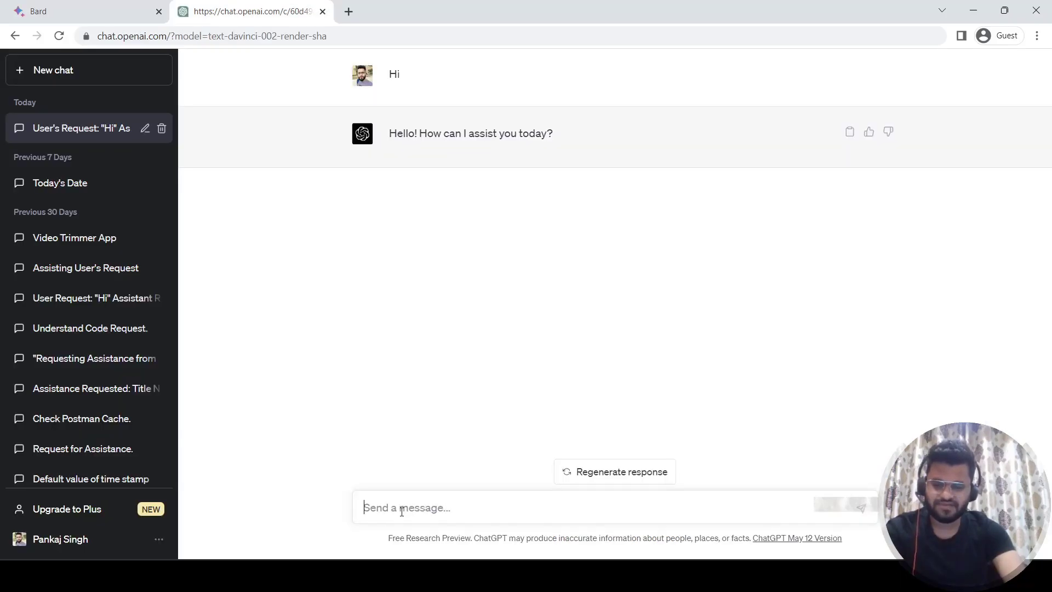
{"action": "key", "text": "ctrl+v"}
{"action": "key", "text": "Return"}
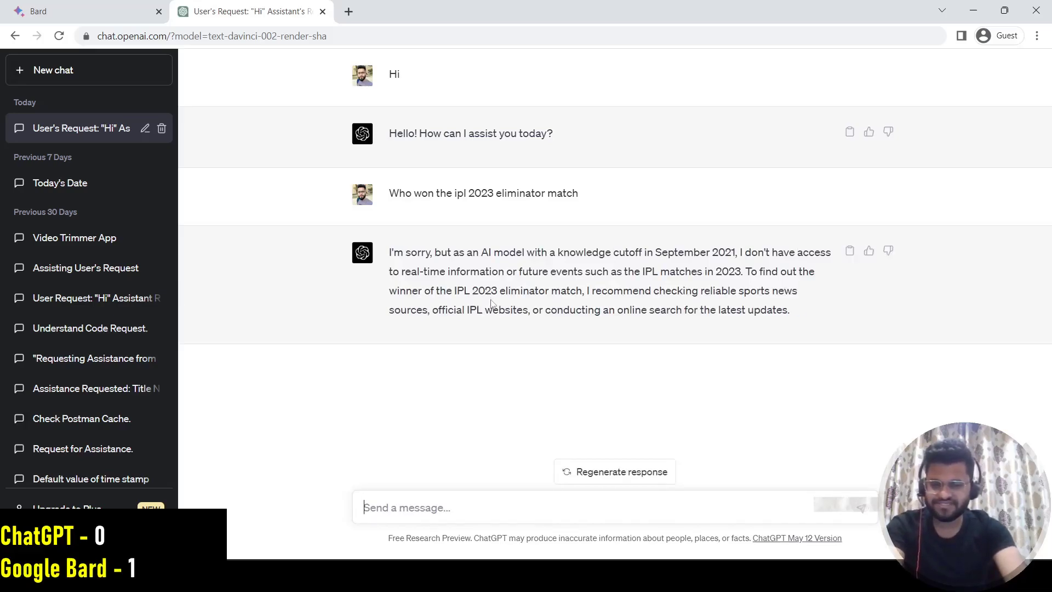
{"action": "key", "text": "ctrl+shift+Tab"}
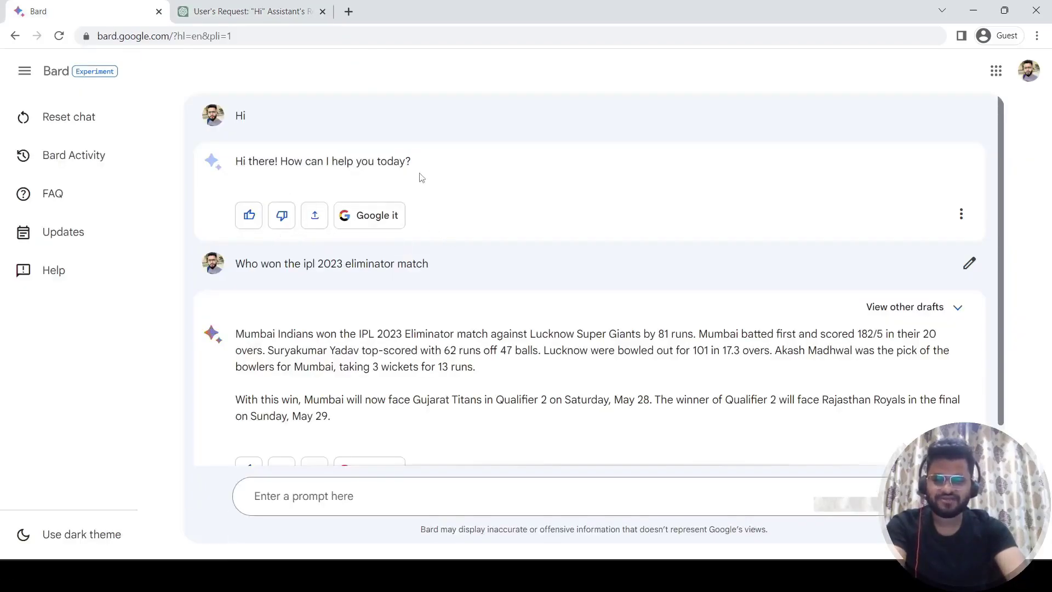
Use 'Google it' under the eliminator answer to search 'Who won ipl 2023 eliminator match'.
{"action": "left_click", "coordinate": [352, 218]}
{"action": "left_click", "coordinate": [356, 427]}
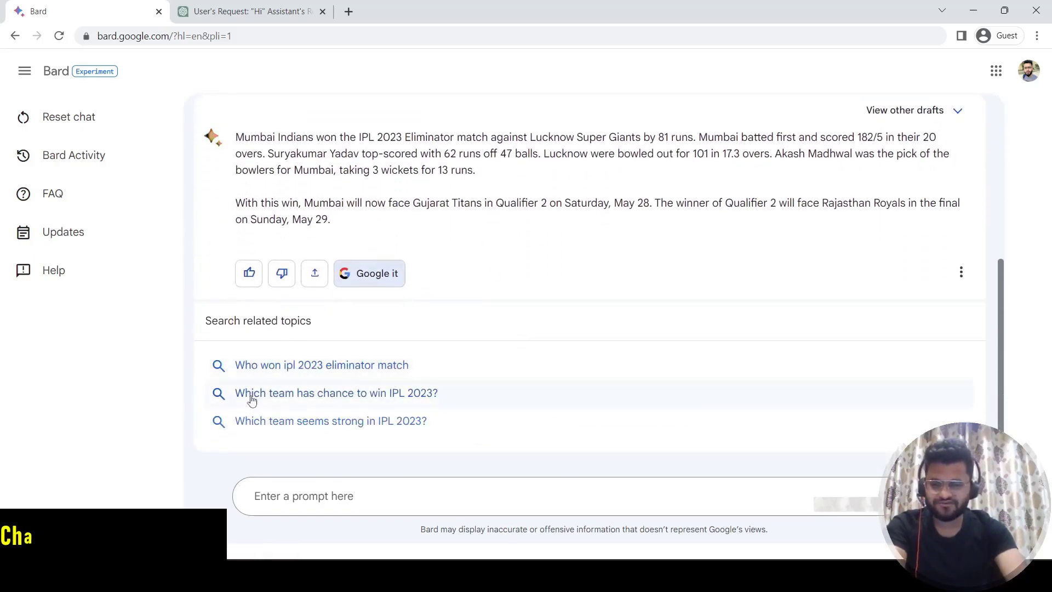
{"action": "left_click", "coordinate": [283, 368]}
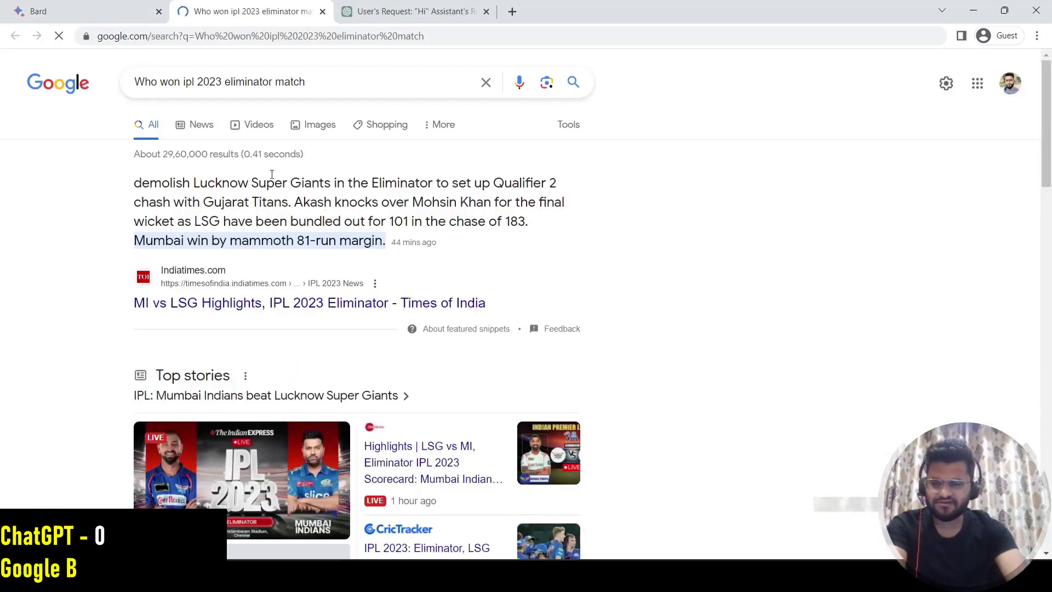
Review the Google results confirming Mumbai's 81-run win, then close that tab.
{"action": "scroll", "coordinate": [287, 276], "scroll_direction": "down", "scroll_amount": 1}
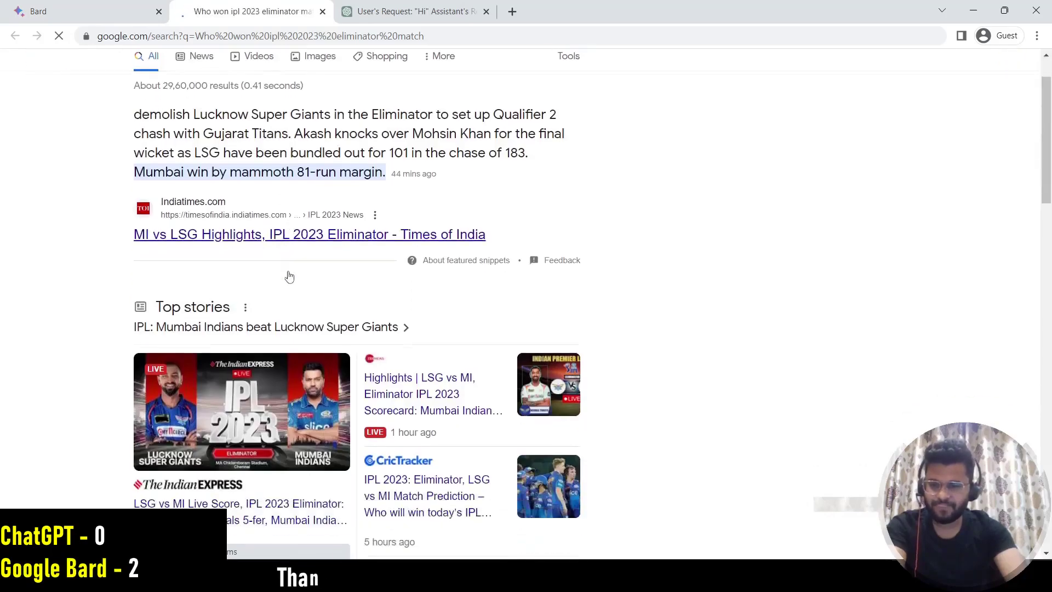
{"action": "scroll", "coordinate": [290, 275], "scroll_direction": "down", "scroll_amount": 4}
{"action": "scroll", "coordinate": [290, 275], "scroll_direction": "up", "scroll_amount": 5}
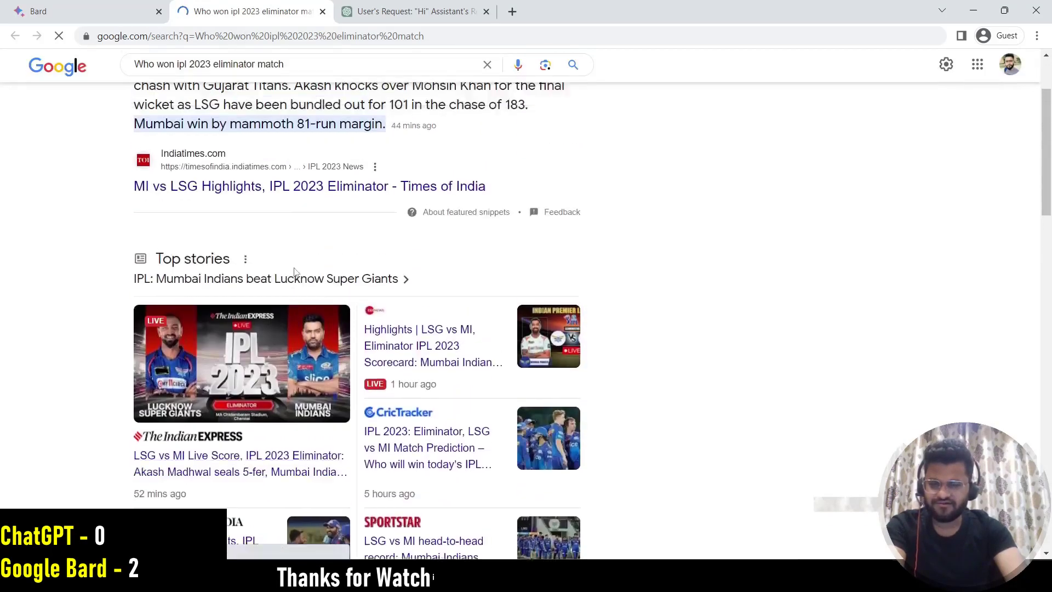
{"action": "left_click", "coordinate": [323, 11]}
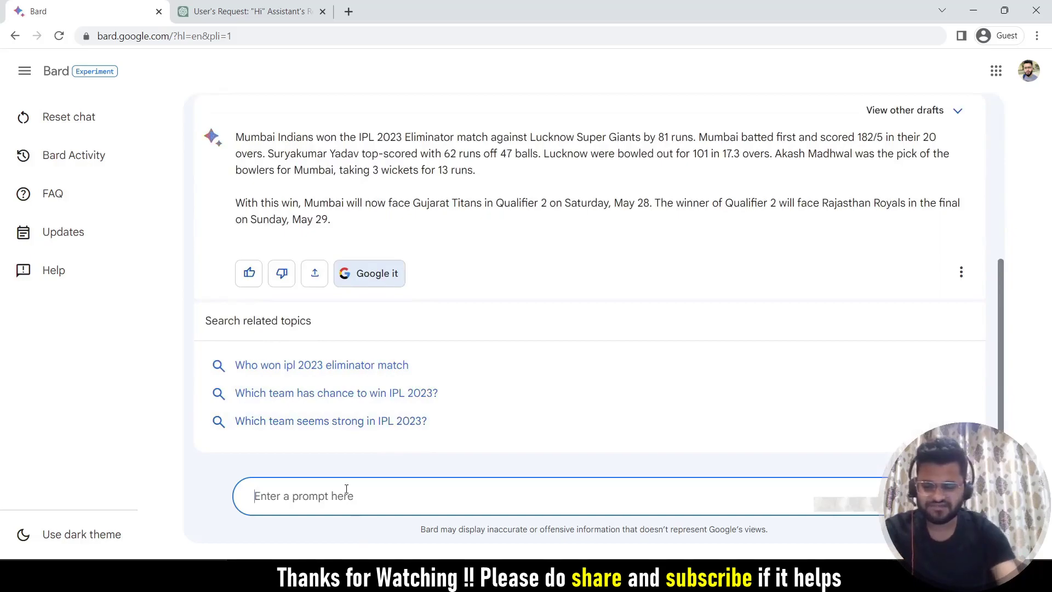
Ask Bard to 'write a code to find a factorial in C#'.
{"action": "type", "text": "write a"}
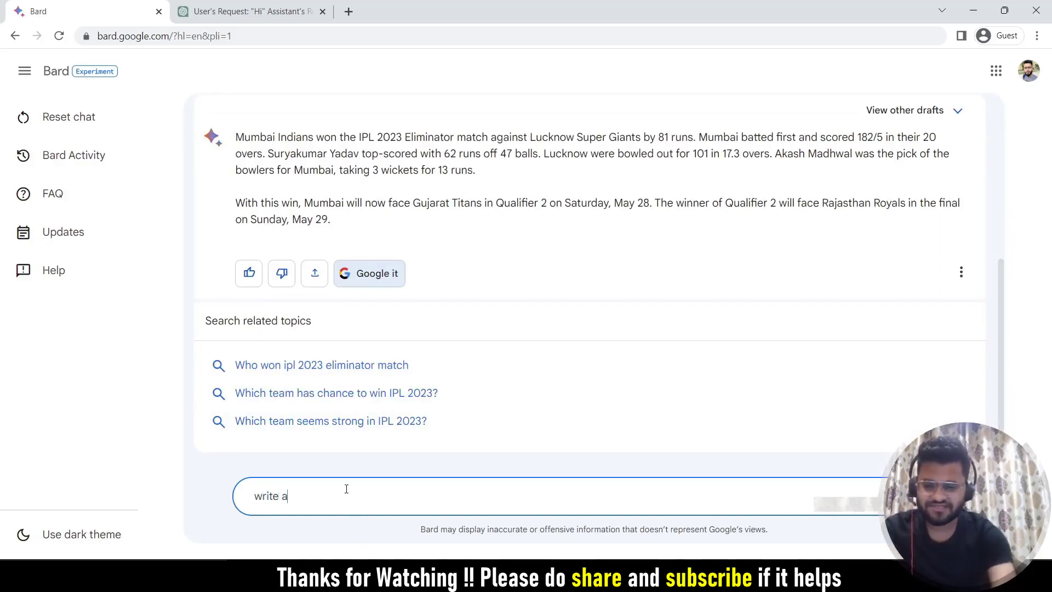
{"action": "type", "text": "code to find a"}
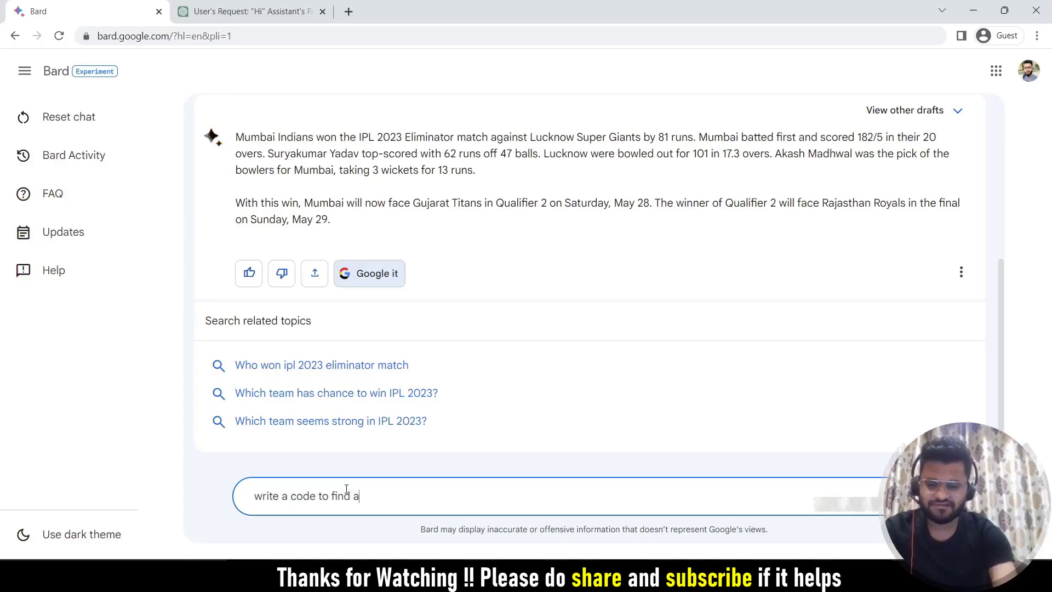
{"action": "type", "text": " facto"}
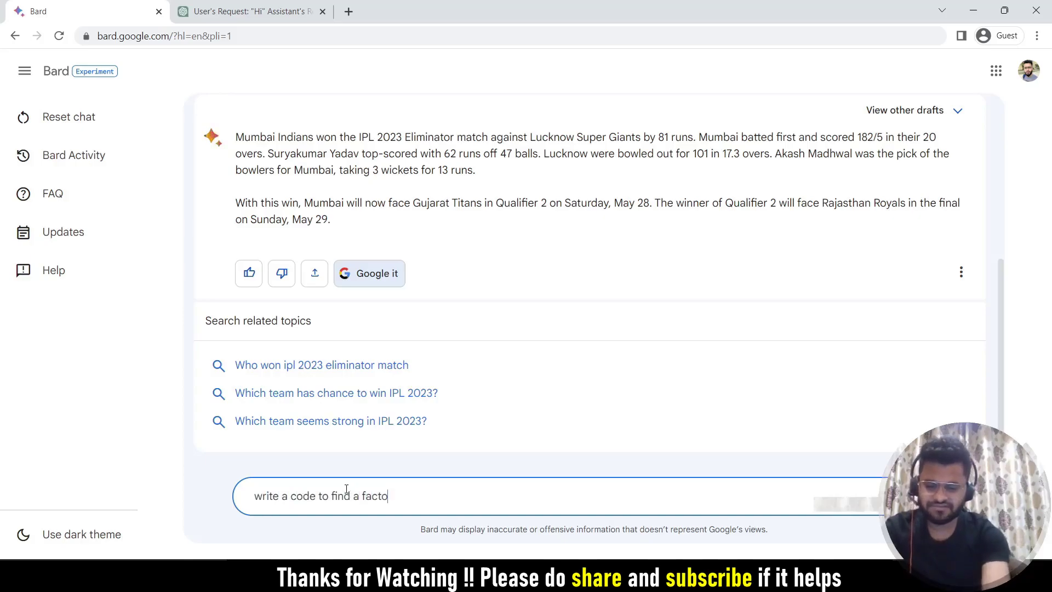
{"action": "type", "text": "rial in "}
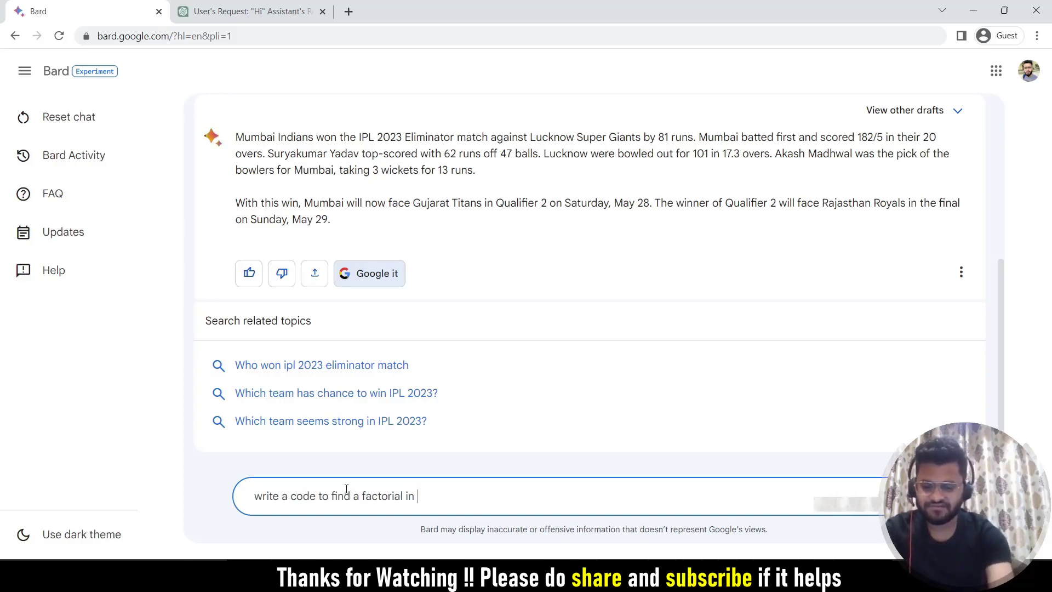
{"action": "type", "text": "C#"}
{"action": "key", "text": "Return"}
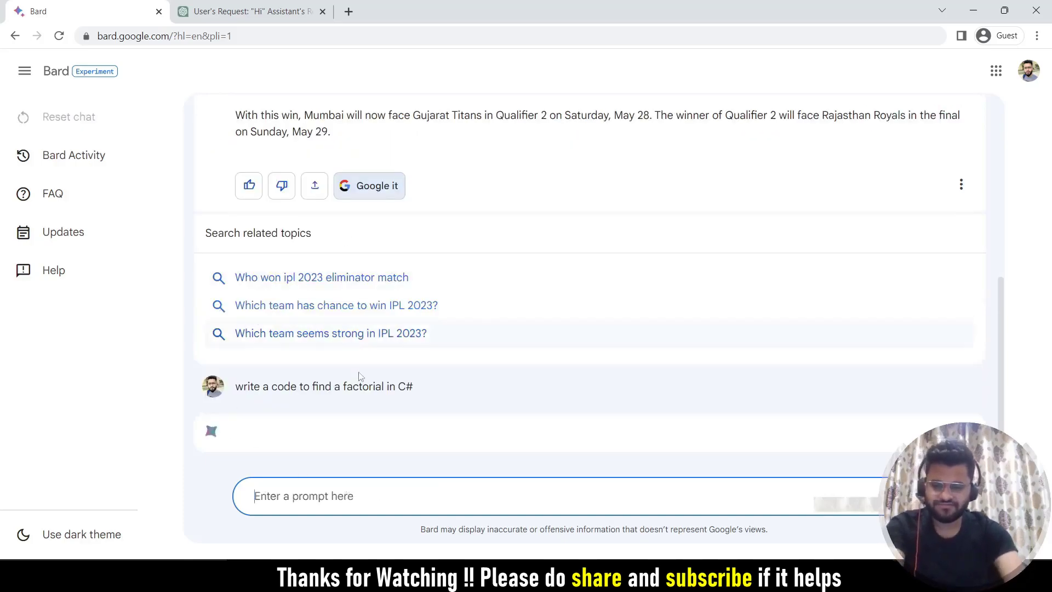
Copy the factorial prompt into ChatGPT, send it, and return to Bard's answer.
{"action": "left_click_drag", "start_coordinate": [423, 388], "coordinate": [232, 389]}
{"action": "key", "text": "ctrl+c"}
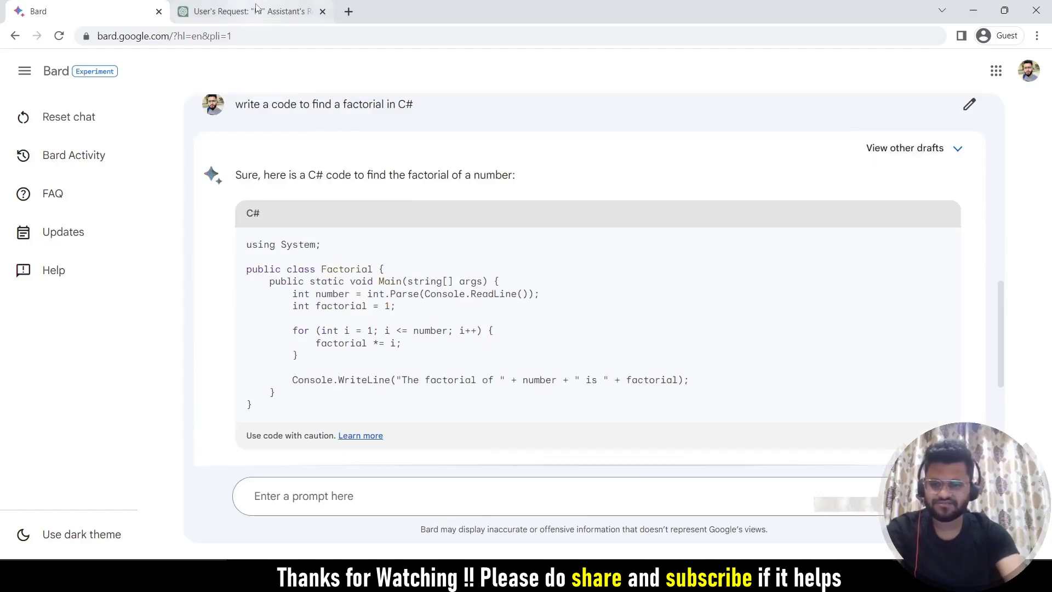
{"action": "left_click", "coordinate": [256, 8]}
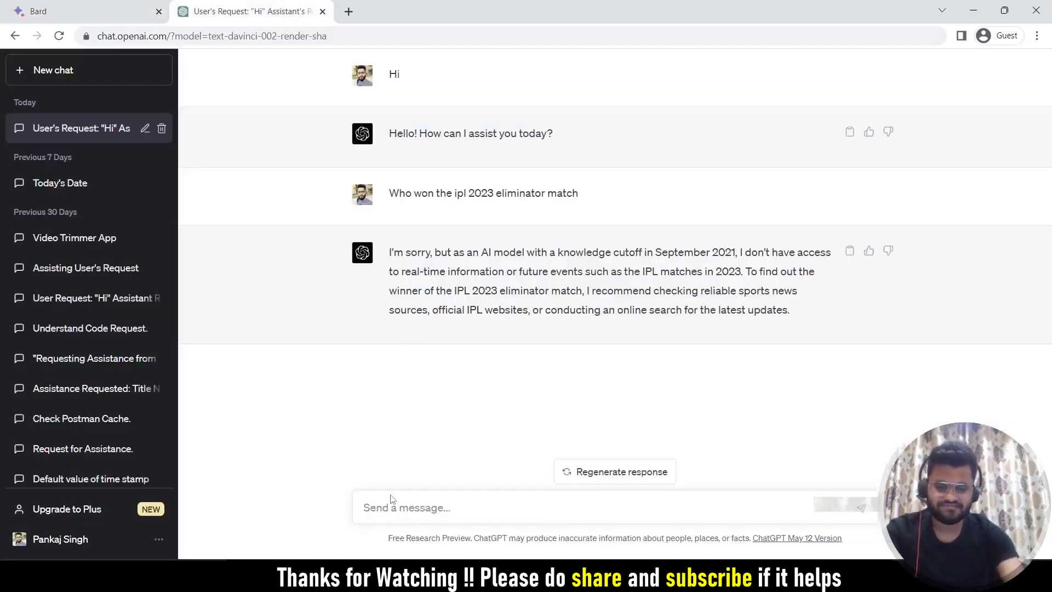
{"action": "key", "text": "ctrl+v"}
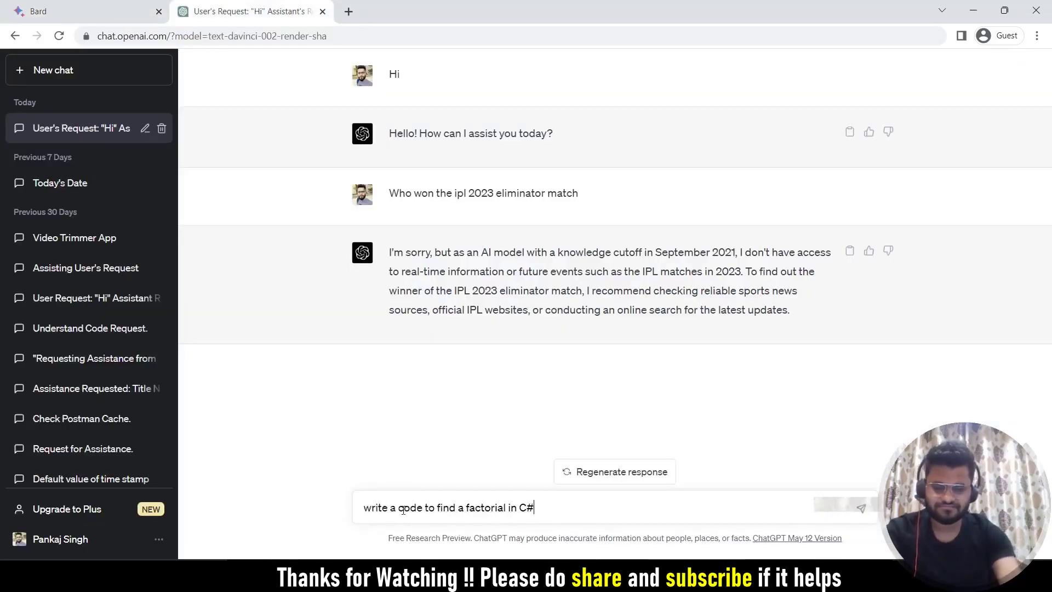
{"action": "key", "text": "Return"}
{"action": "key", "text": "ctrl+shift+Tab"}
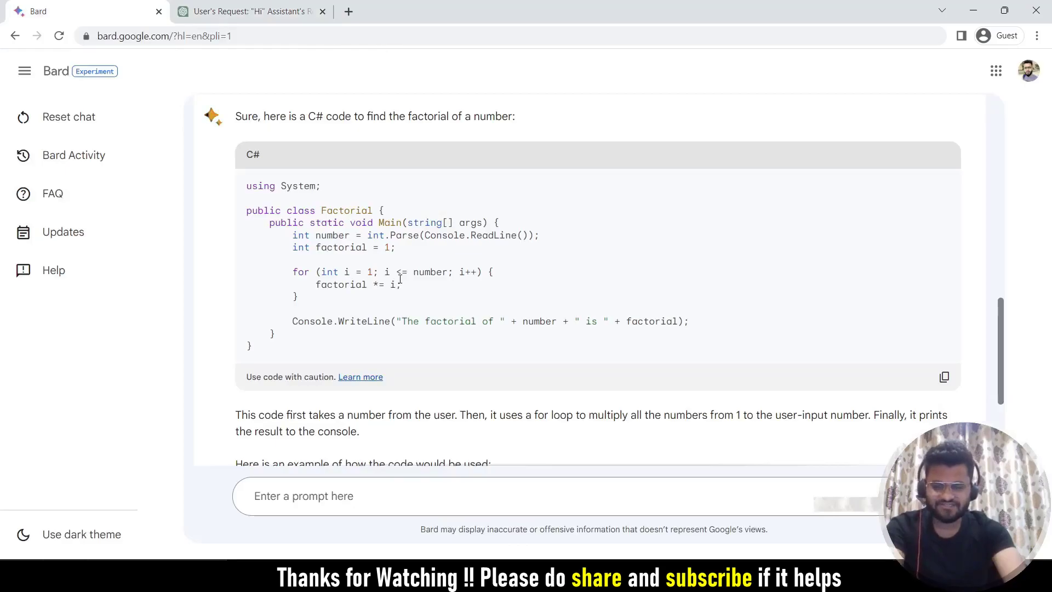
Scroll Bard's C# factorial answer and highlight the example output 'The factorial of 5 is 120'.
{"action": "scroll", "coordinate": [401, 279], "scroll_direction": "down", "scroll_amount": 4}
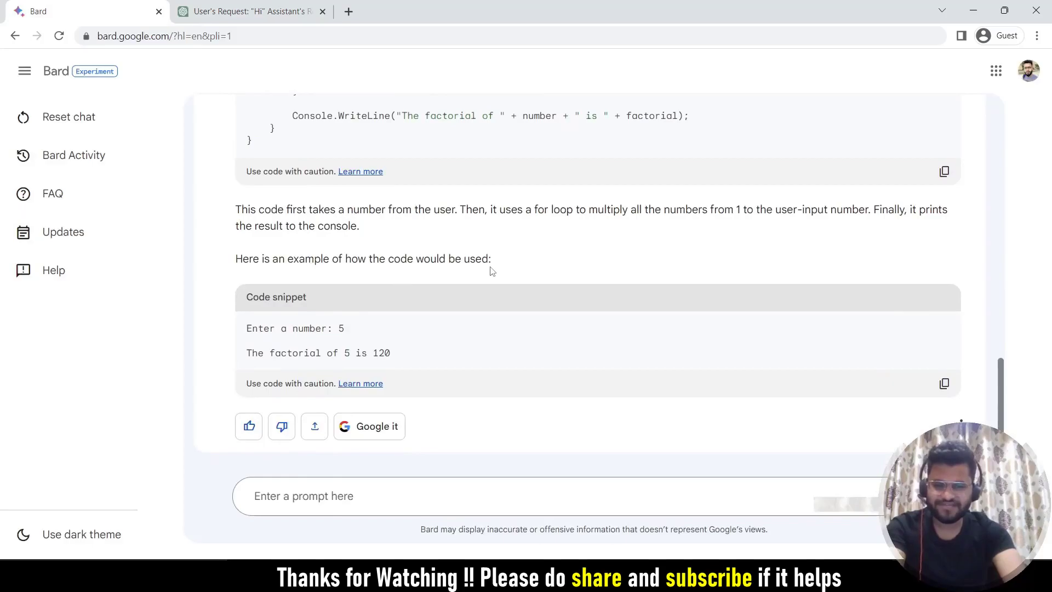
{"action": "scroll", "coordinate": [492, 271], "scroll_direction": "up", "scroll_amount": 3}
{"action": "scroll", "coordinate": [492, 271], "scroll_direction": "down", "scroll_amount": 3}
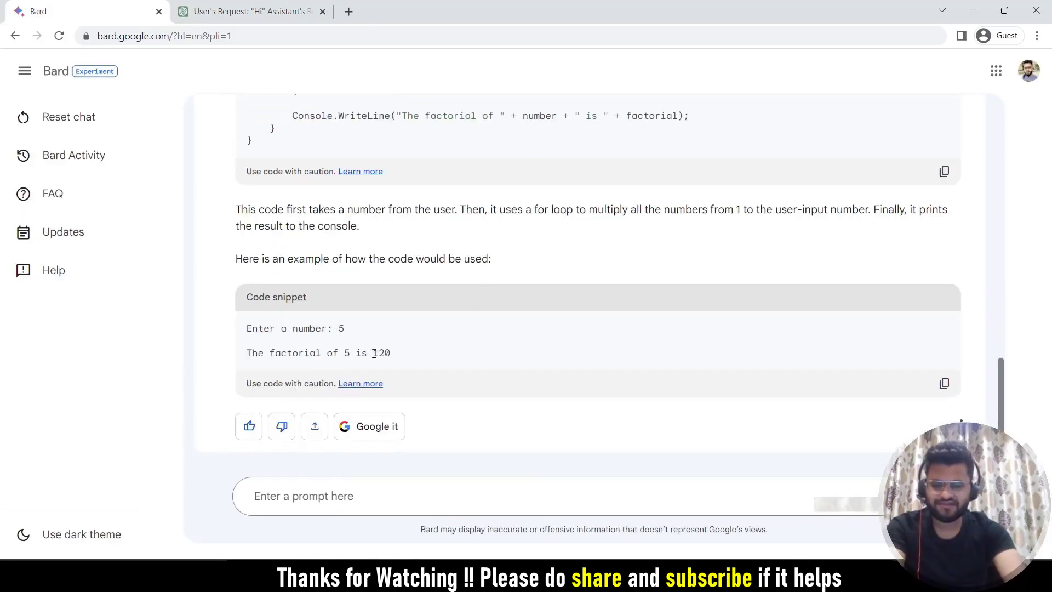
{"action": "left_click_drag", "start_coordinate": [394, 354], "coordinate": [246, 355]}
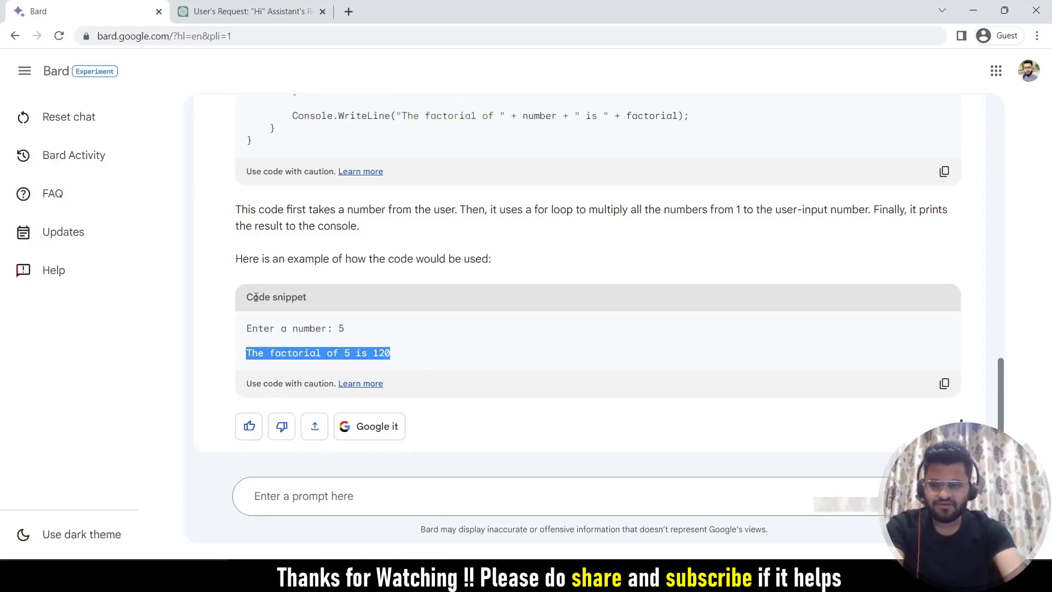
Review ChatGPT's FactorialCalculator answer and copy its C# code block.
{"action": "left_click", "coordinate": [242, 10]}
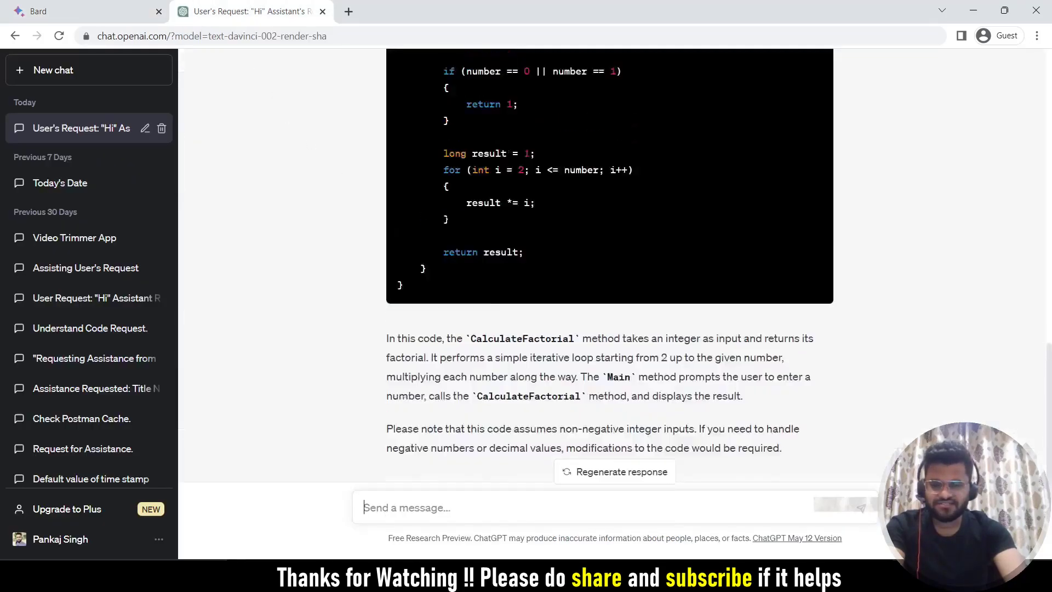
{"action": "scroll", "coordinate": [610, 269], "scroll_direction": "up", "scroll_amount": 6}
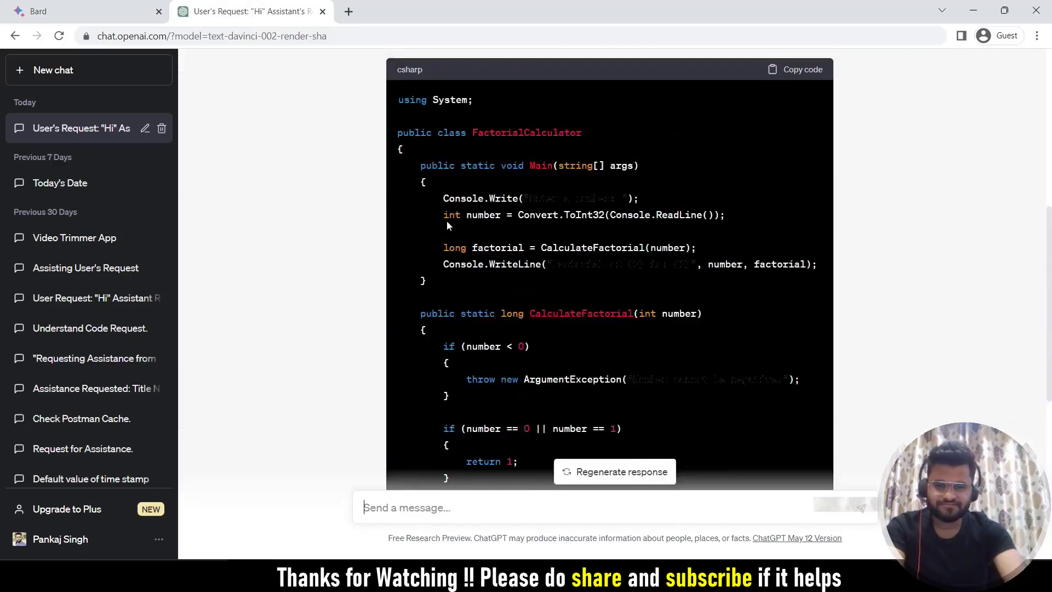
{"action": "scroll", "coordinate": [449, 230], "scroll_direction": "down", "scroll_amount": 7}
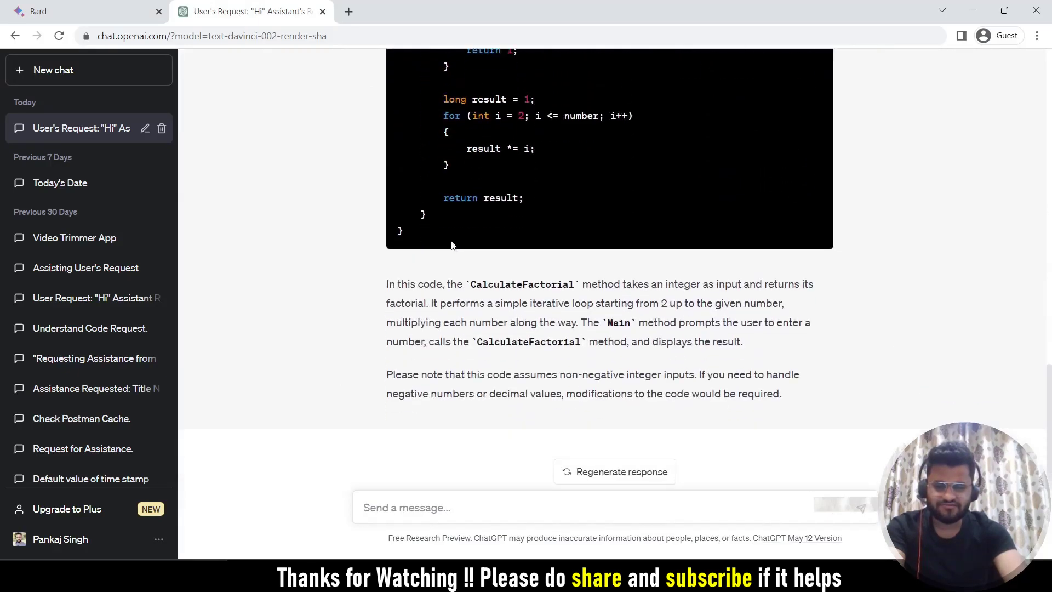
{"action": "scroll", "coordinate": [452, 244], "scroll_direction": "up", "scroll_amount": 7}
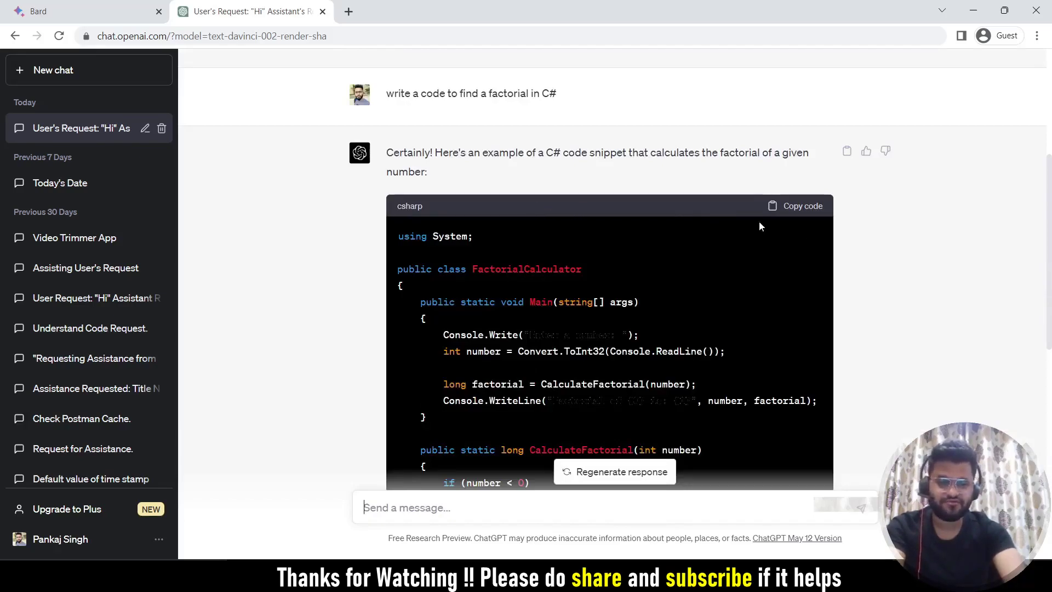
{"action": "left_click", "coordinate": [794, 215]}
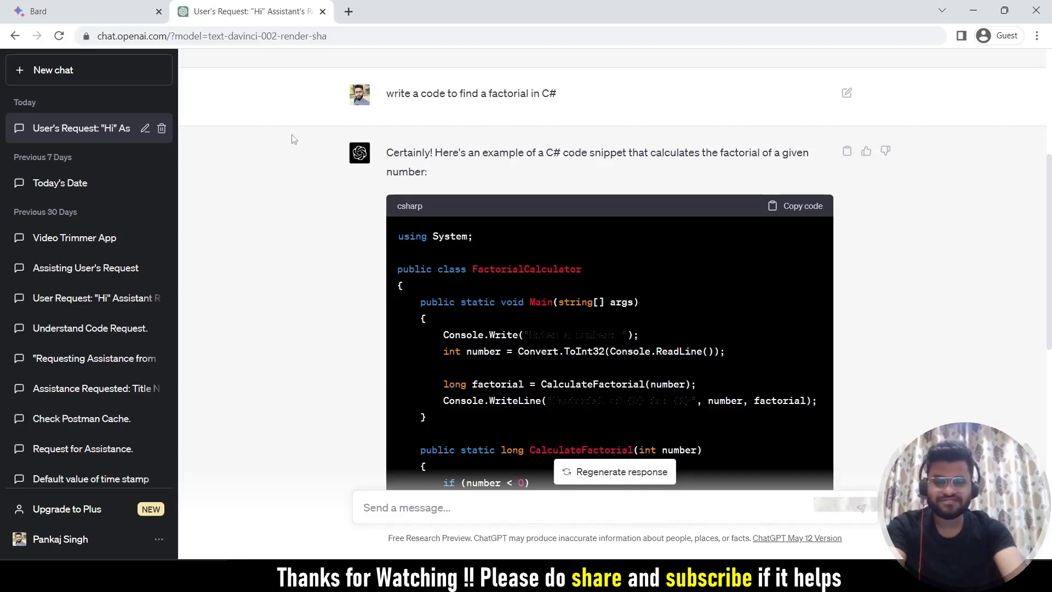
Export Bard's C# factorial answer to a new Google Doc titled 'write a code to find a factorial in C#'.
{"action": "left_click", "coordinate": [99, 12]}
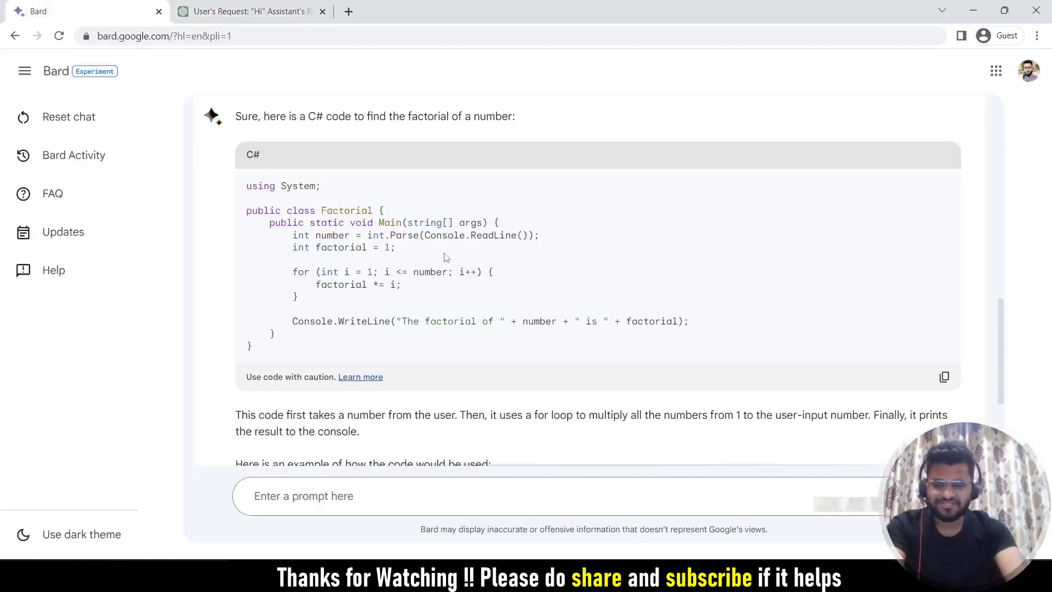
{"action": "scroll", "coordinate": [450, 264], "scroll_direction": "down", "scroll_amount": 3}
{"action": "scroll", "coordinate": [451, 265], "scroll_direction": "up", "scroll_amount": 3}
{"action": "scroll", "coordinate": [450, 267], "scroll_direction": "up", "scroll_amount": 2}
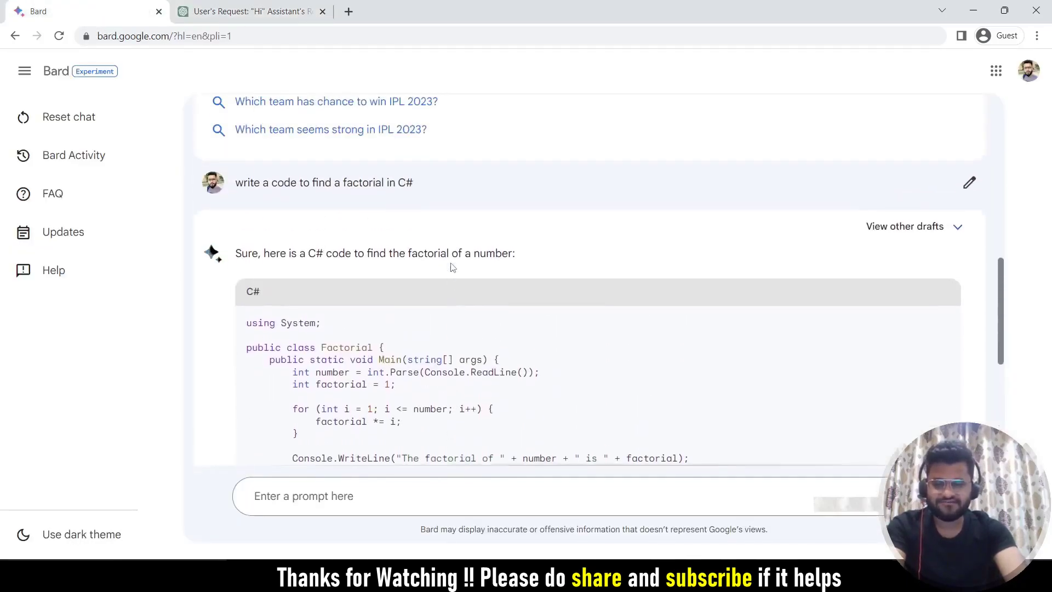
{"action": "scroll", "coordinate": [452, 267], "scroll_direction": "down", "scroll_amount": 5}
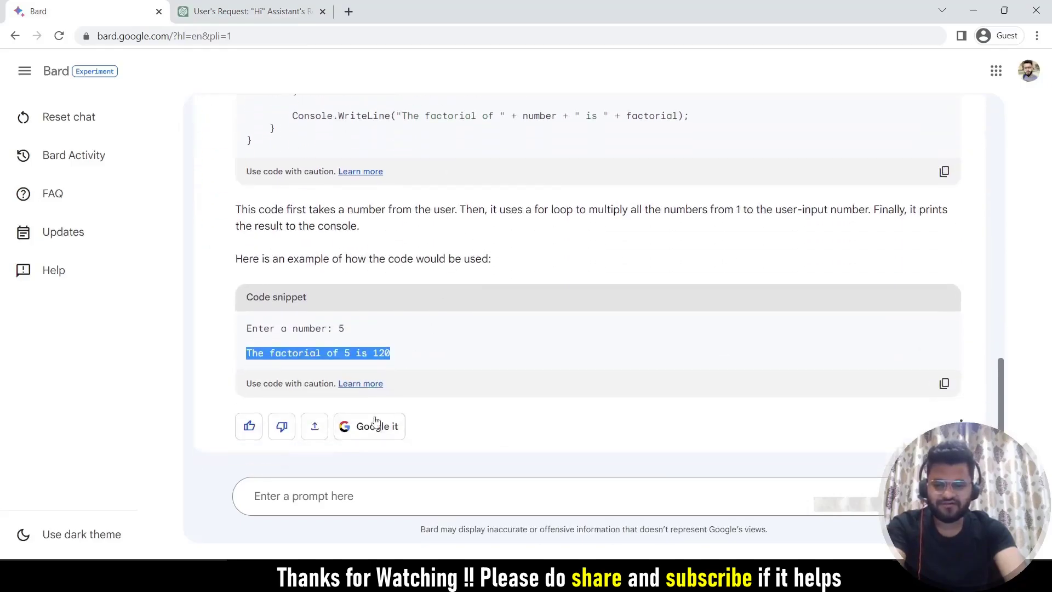
{"action": "left_click", "coordinate": [315, 433]}
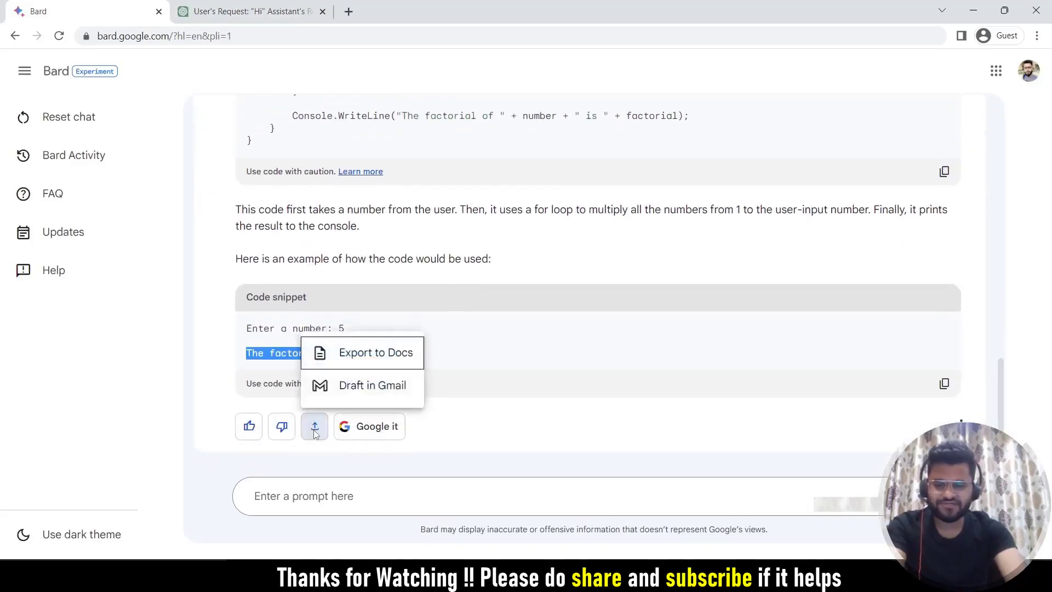
{"action": "left_click", "coordinate": [366, 358]}
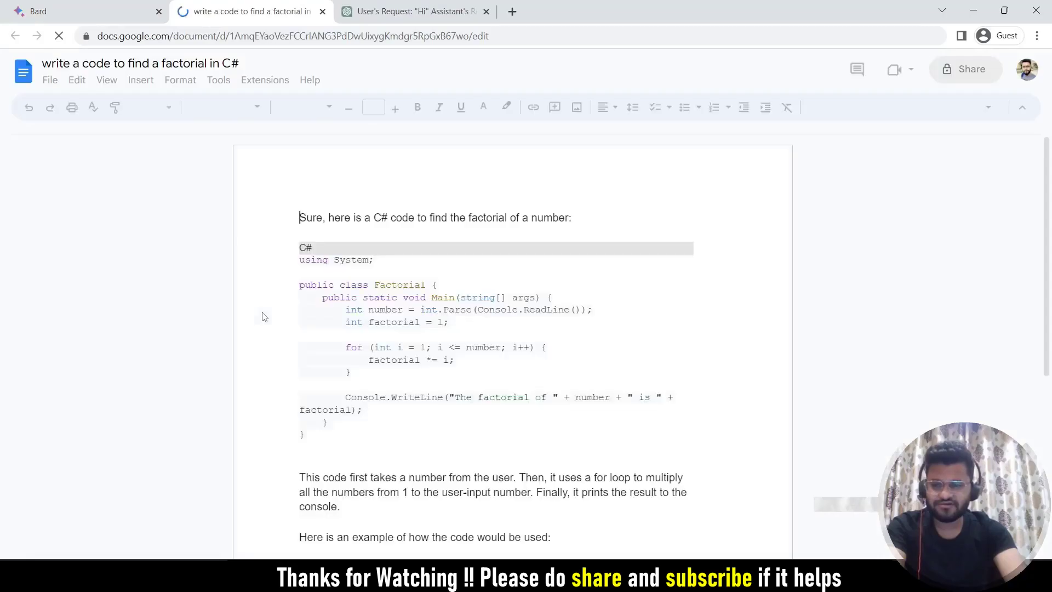
Scroll through the exported factorial code document in Google Docs.
{"action": "scroll", "coordinate": [416, 329], "scroll_direction": "down", "scroll_amount": 4}
{"action": "scroll", "coordinate": [448, 344], "scroll_direction": "up", "scroll_amount": 3}
{"action": "scroll", "coordinate": [448, 344], "scroll_direction": "up", "scroll_amount": 2}
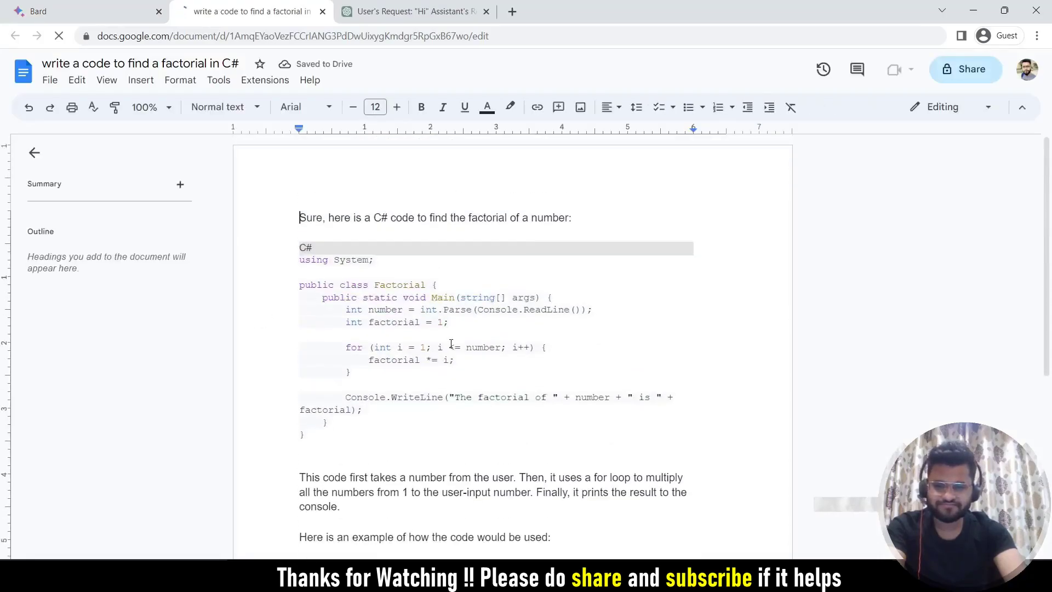
{"action": "scroll", "coordinate": [448, 345], "scroll_direction": "down", "scroll_amount": 3}
{"action": "scroll", "coordinate": [449, 348], "scroll_direction": "up", "scroll_amount": 3}
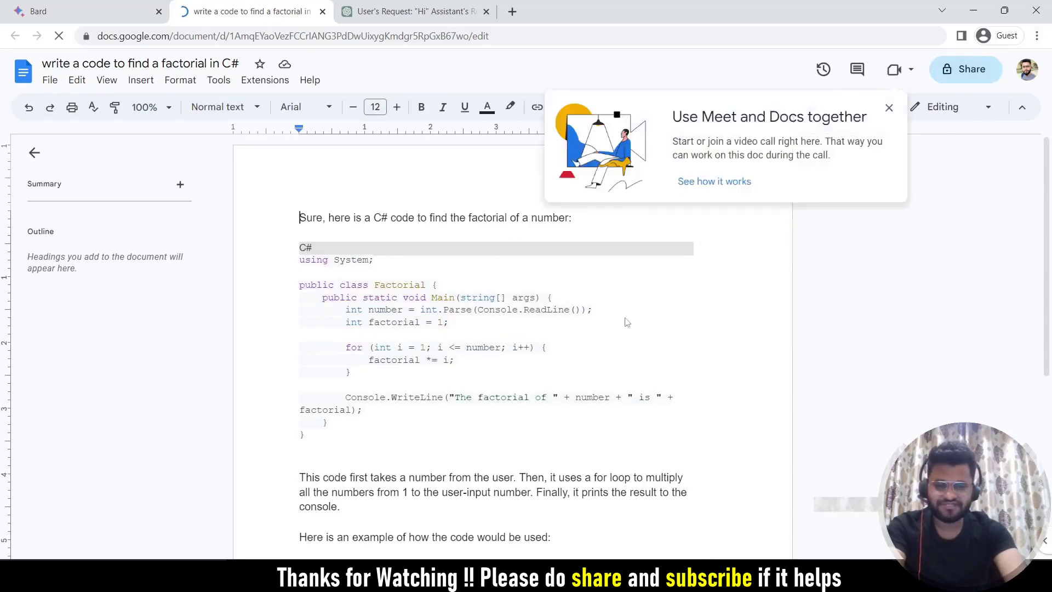
Back in Bard, send the same factorial answer to a new Gmail draft.
{"action": "key", "text": "ctrl+Page_Up"}
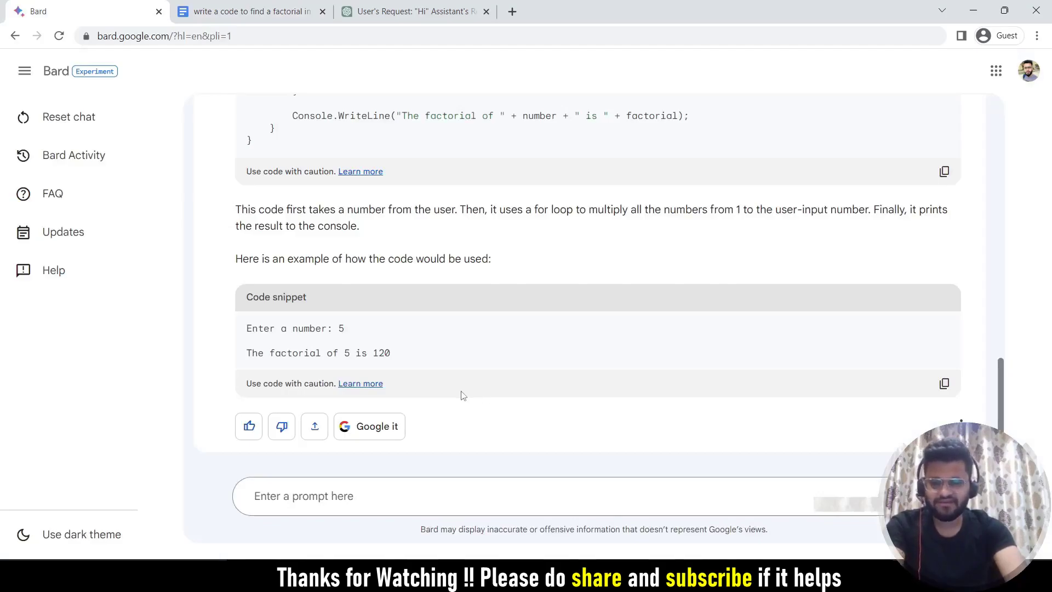
{"action": "left_click", "coordinate": [315, 427]}
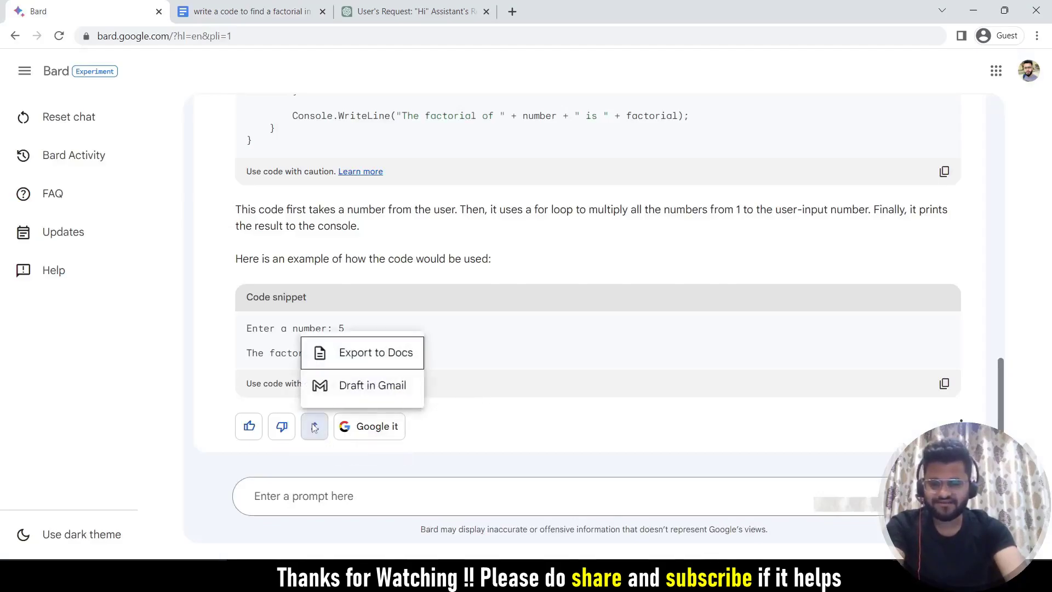
{"action": "left_click", "coordinate": [380, 396]}
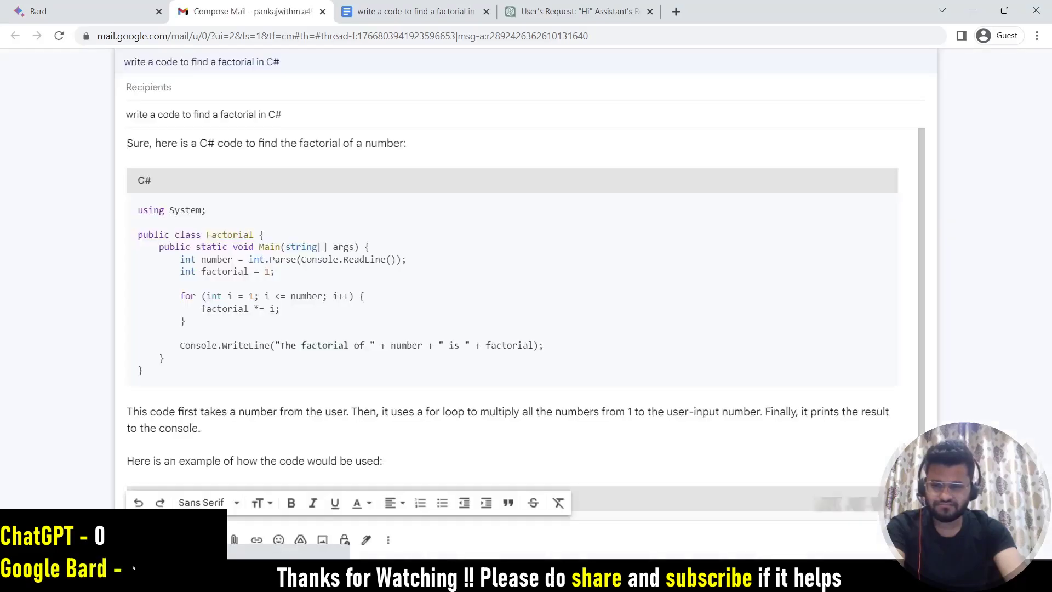
Look over the Gmail draft of Bard's answer, reveal its recipient fields, then switch to ChatGPT.
{"action": "scroll", "coordinate": [393, 349], "scroll_direction": "down", "scroll_amount": 1}
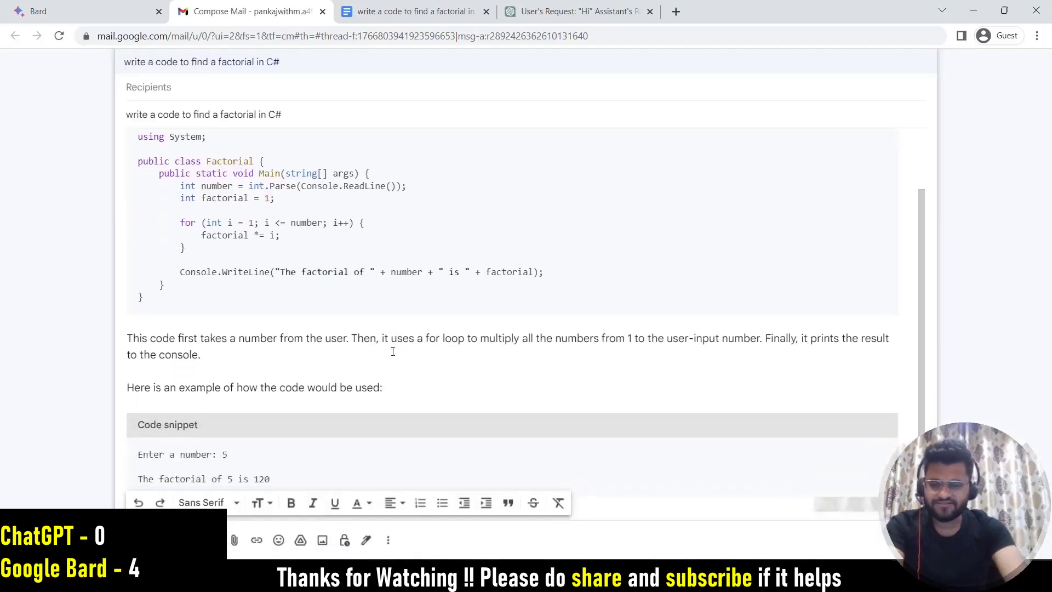
{"action": "scroll", "coordinate": [392, 349], "scroll_direction": "up", "scroll_amount": 1}
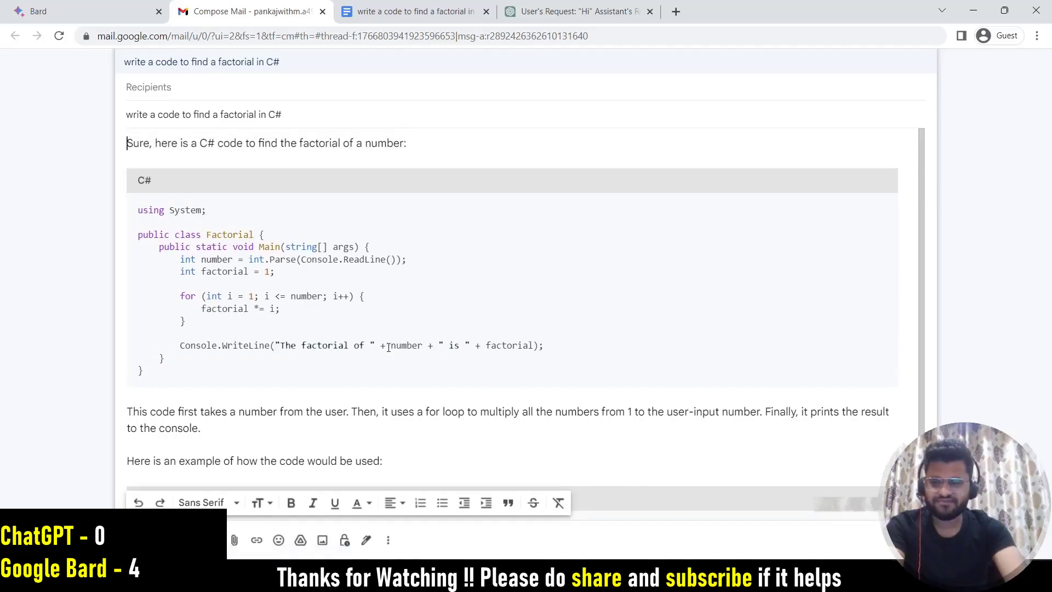
{"action": "left_click", "coordinate": [172, 88]}
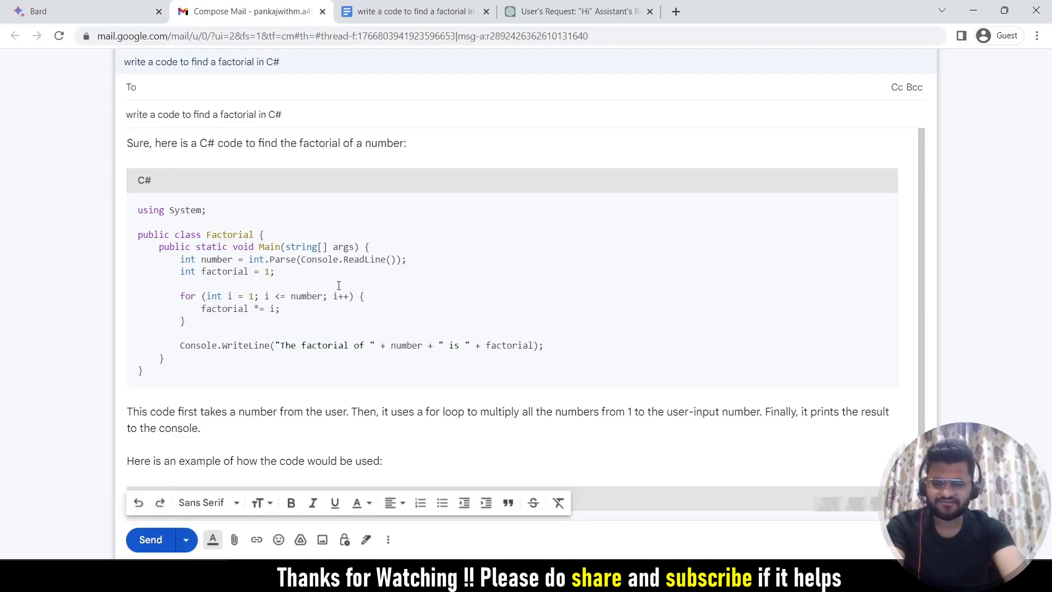
{"action": "scroll", "coordinate": [340, 281], "scroll_direction": "down", "scroll_amount": 1}
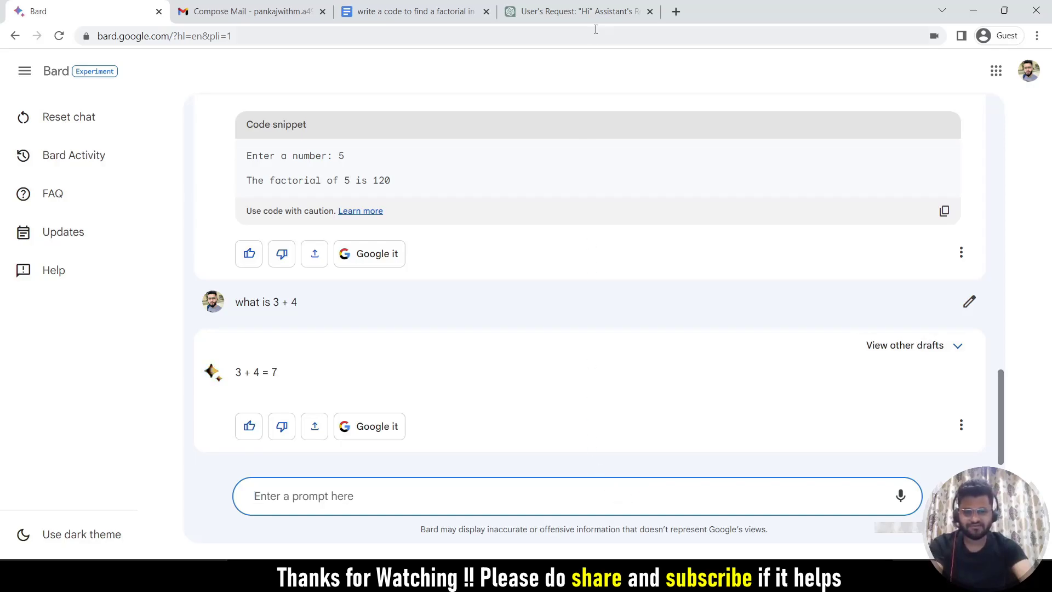
{"action": "left_click", "coordinate": [605, 12]}
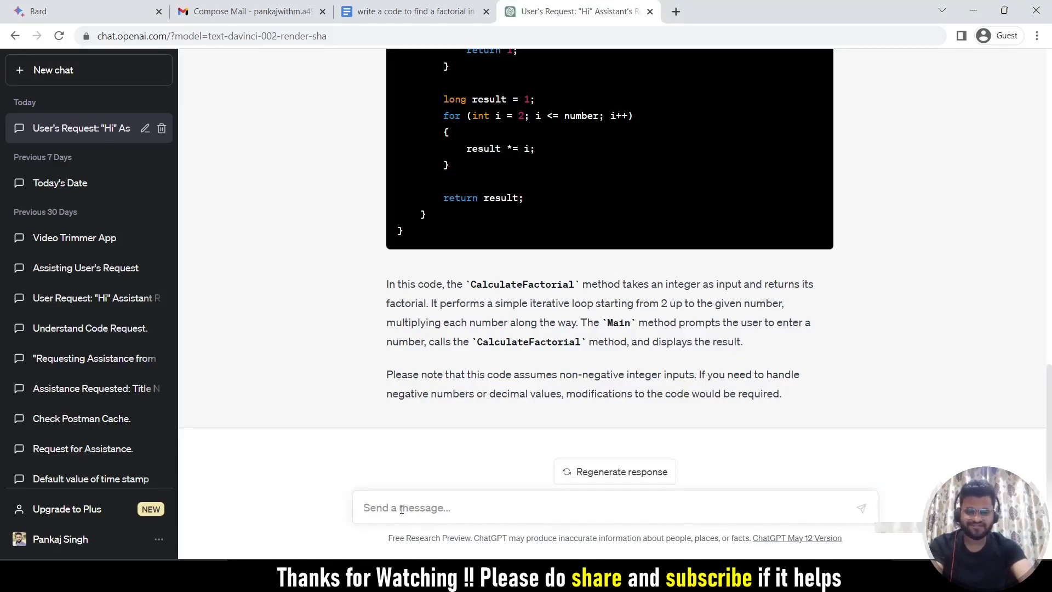
Switch from the ChatGPT conversation back to the Bard chat with Ctrl+1.
{"action": "key", "text": "ctrl+1"}
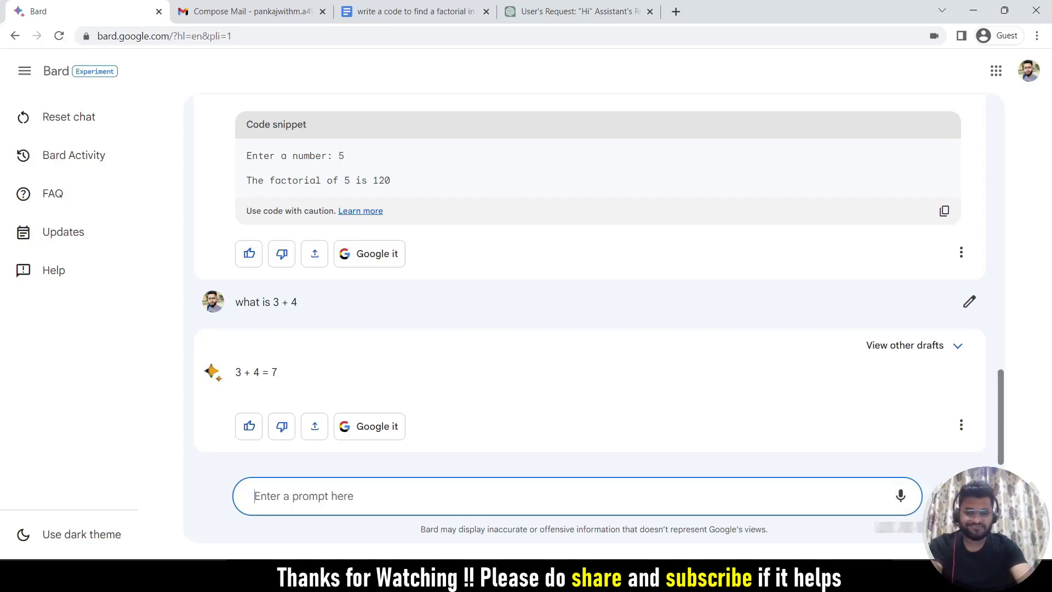
Speak the prompt 'can you please write the table of 9' into Bard and submit it.
{"action": "left_click", "coordinate": [900, 499]}
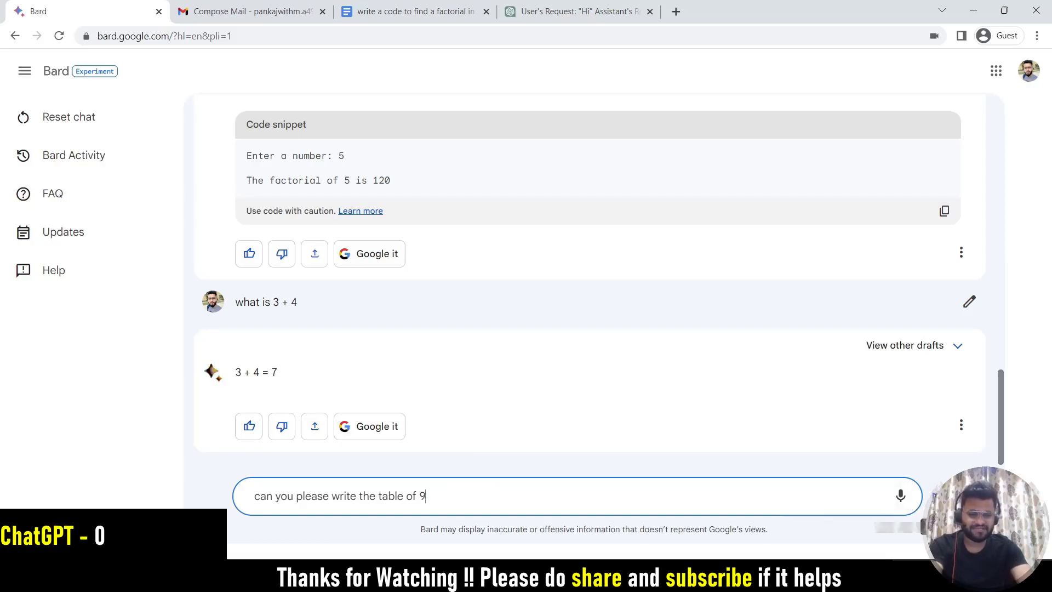
{"action": "key", "text": "Return"}
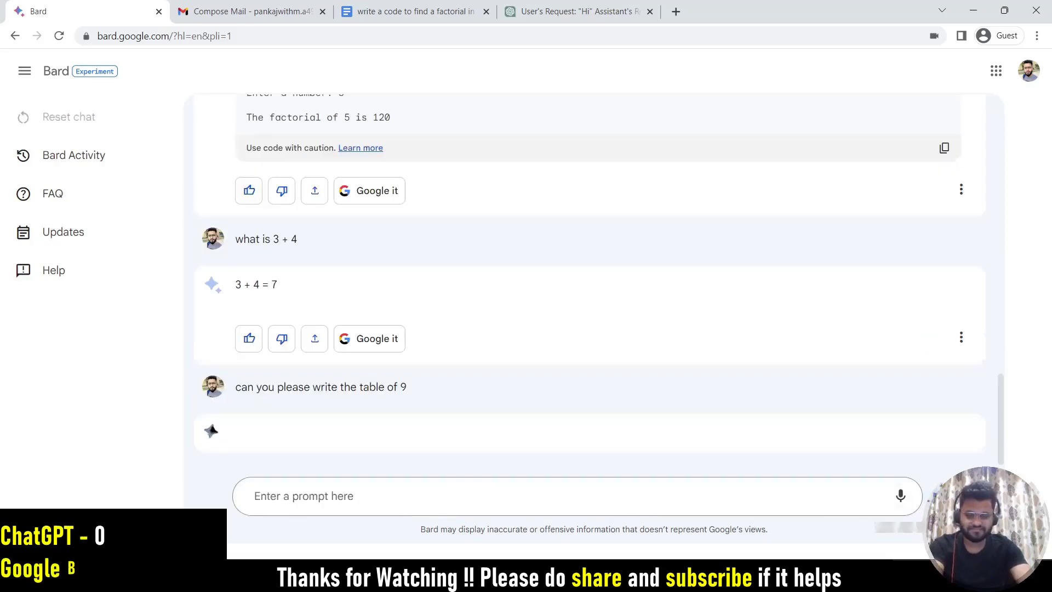